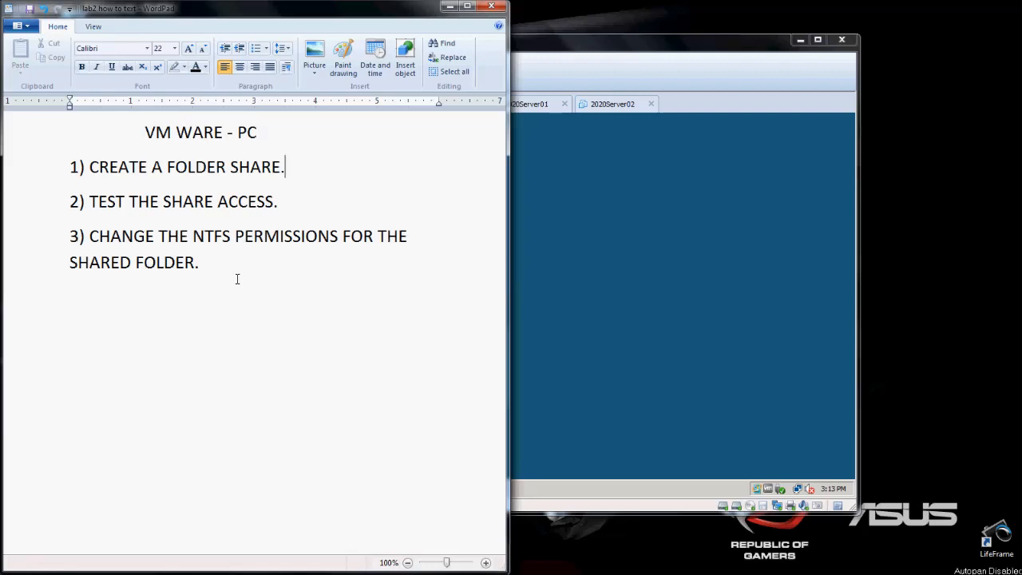
- Switch to the 2020ServerDC virtual machine in VMware Workstation and launch Server Manager, granting it permission to continue
{"action": "left_click", "coordinate": [593, 239]}
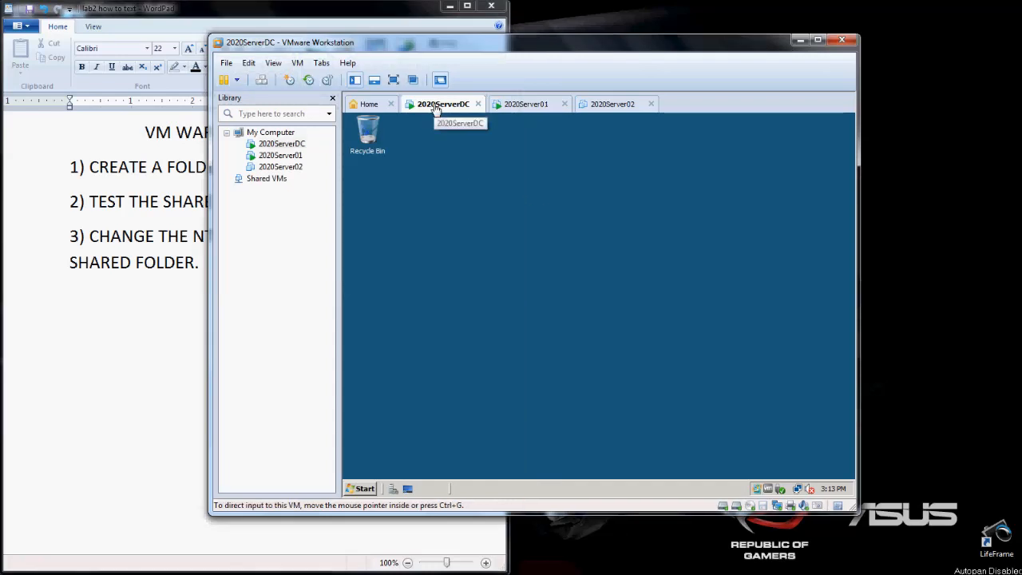
{"action": "left_click", "coordinate": [360, 488]}
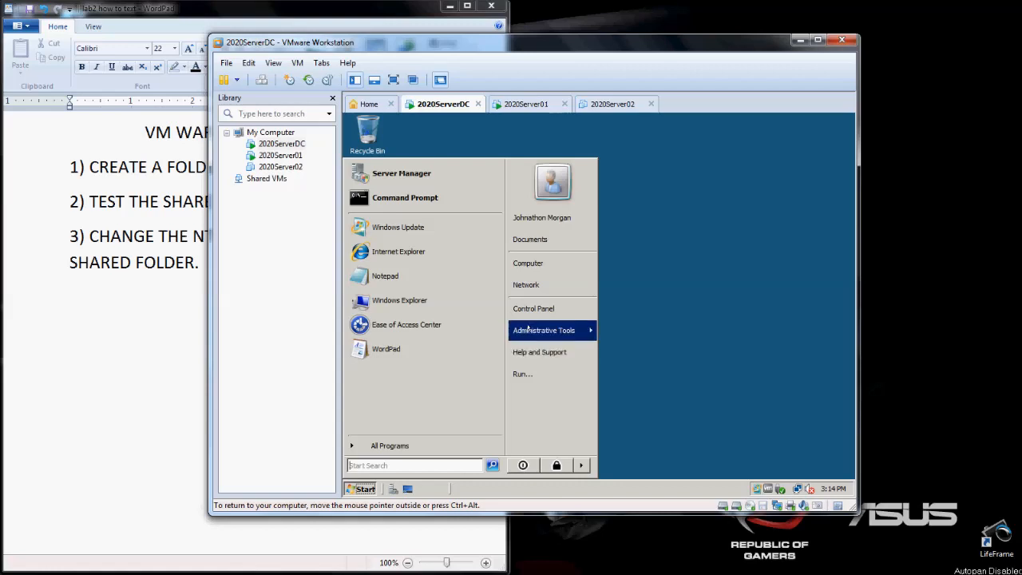
{"action": "mouse_move", "coordinate": [527, 327]}
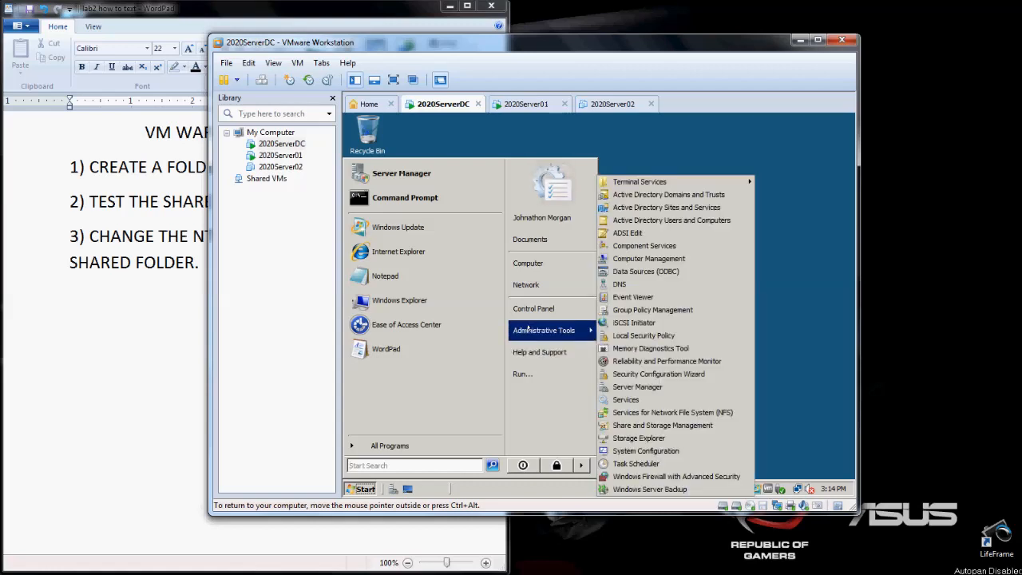
{"action": "left_click", "coordinate": [637, 387]}
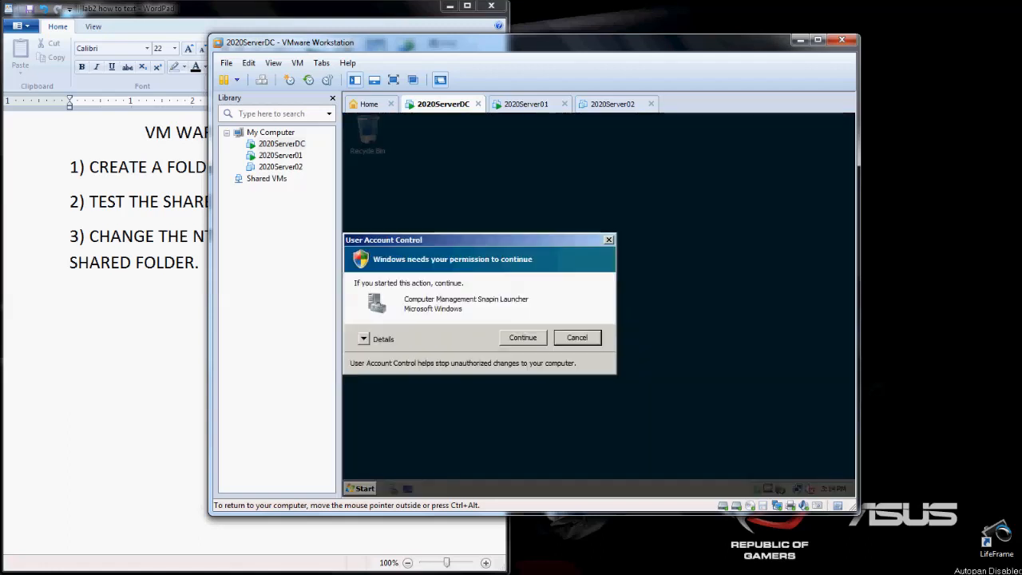
{"action": "left_click", "coordinate": [540, 338]}
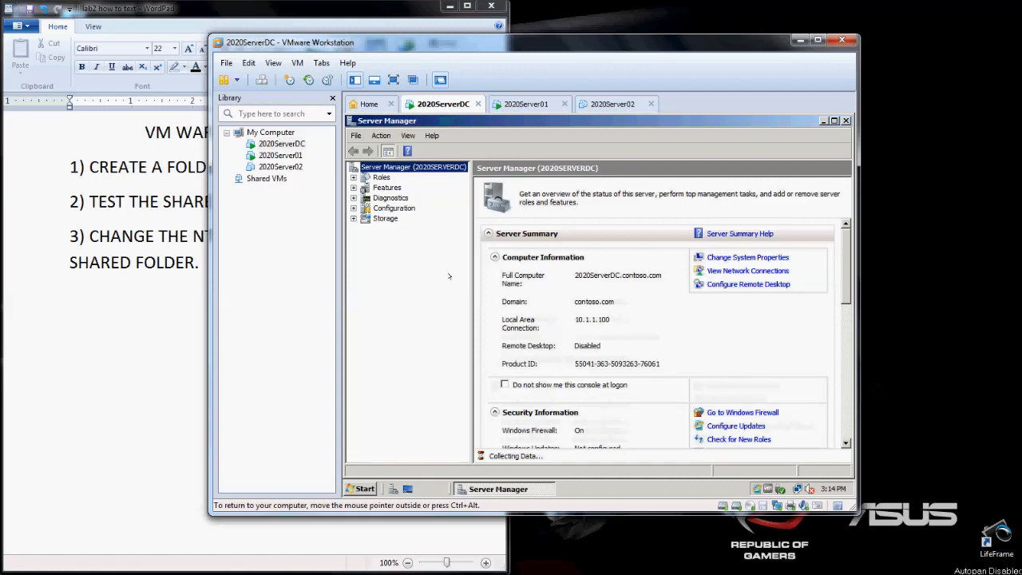
- Expand the server's roles and features in Server Manager and view File Services and Group Policy Management
{"action": "left_click", "coordinate": [353, 177]}
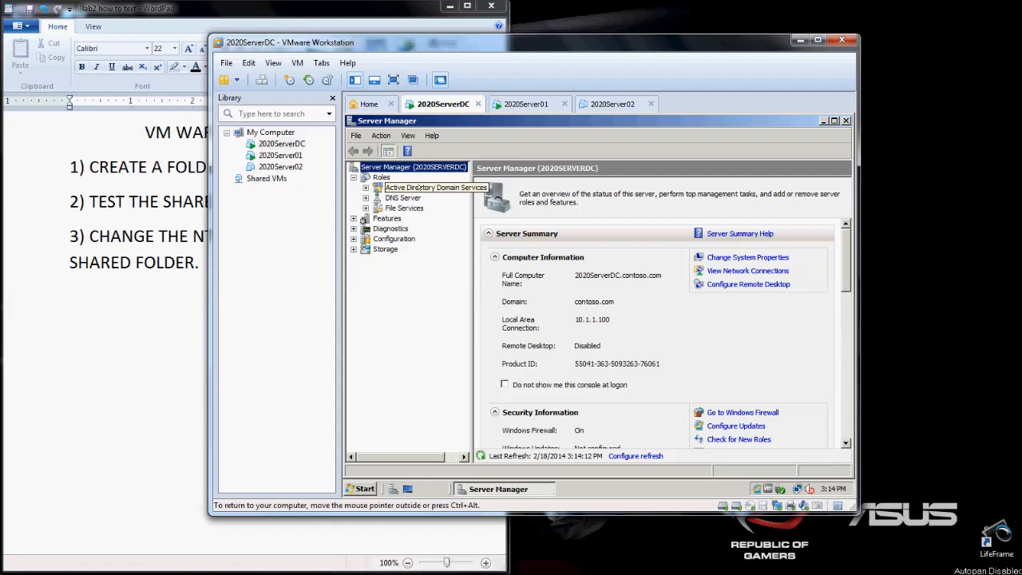
{"action": "left_click", "coordinate": [390, 207]}
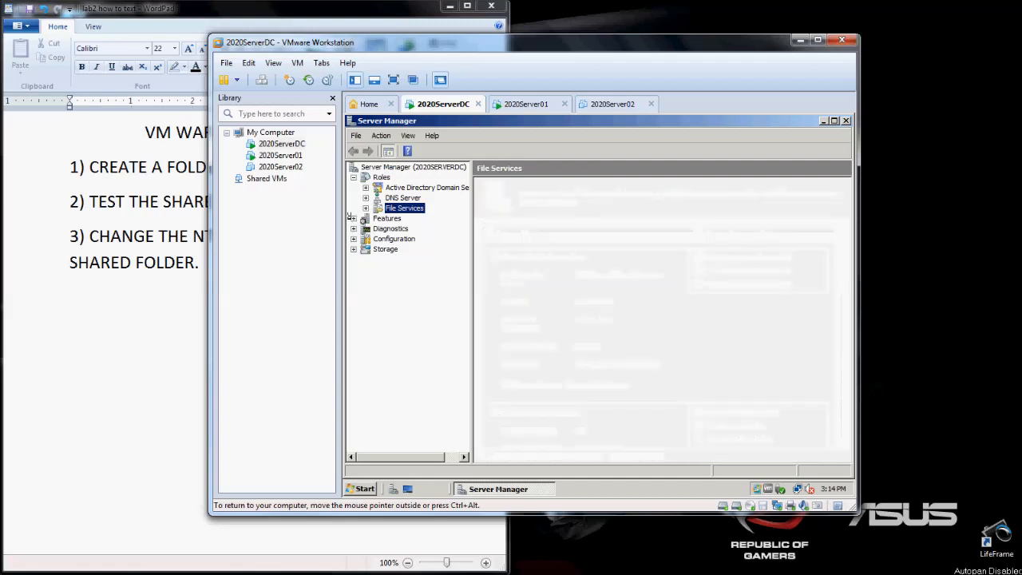
{"action": "left_click", "coordinate": [353, 218]}
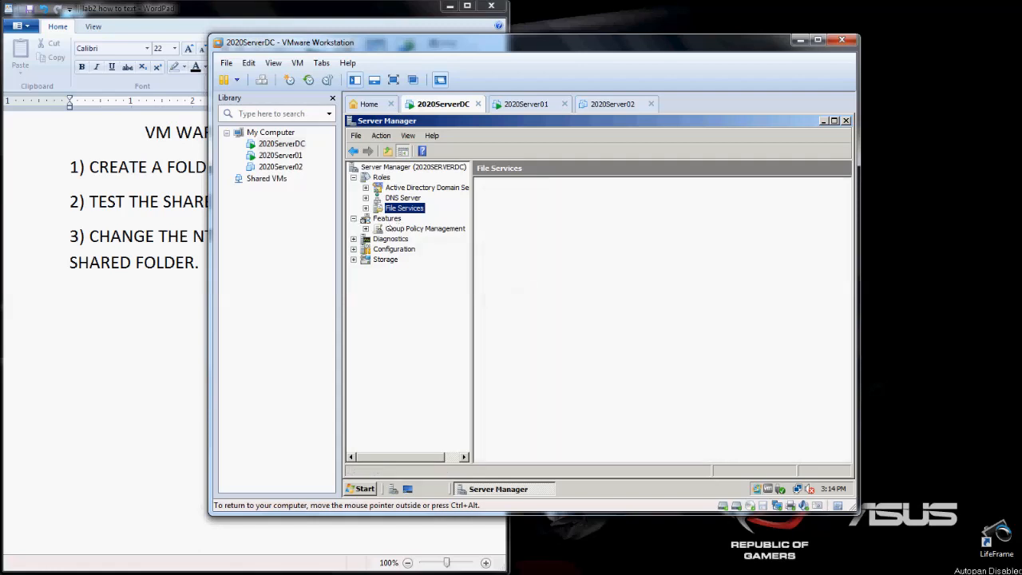
{"action": "left_click", "coordinate": [391, 229]}
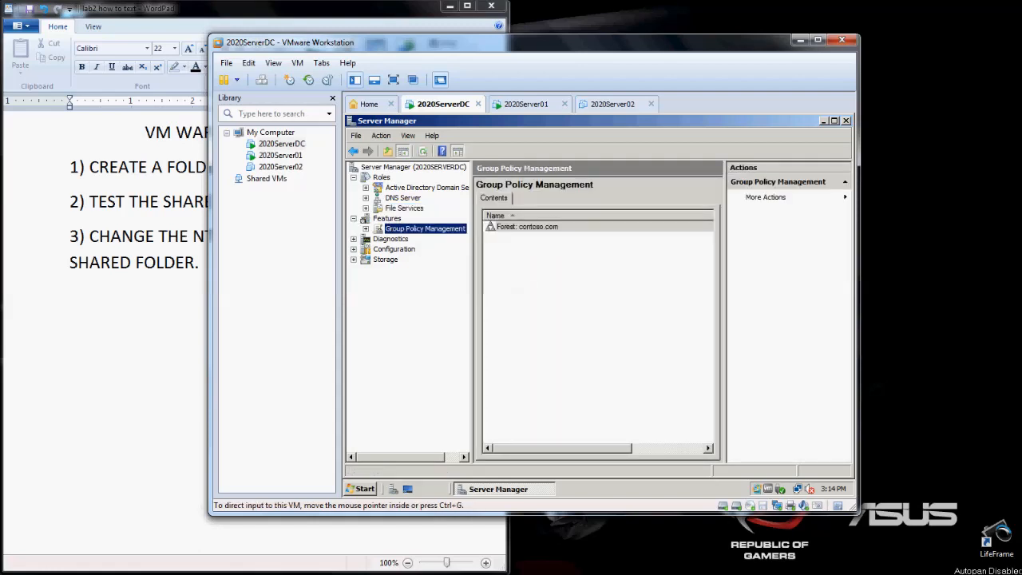
{"action": "mouse_move", "coordinate": [291, 565]}
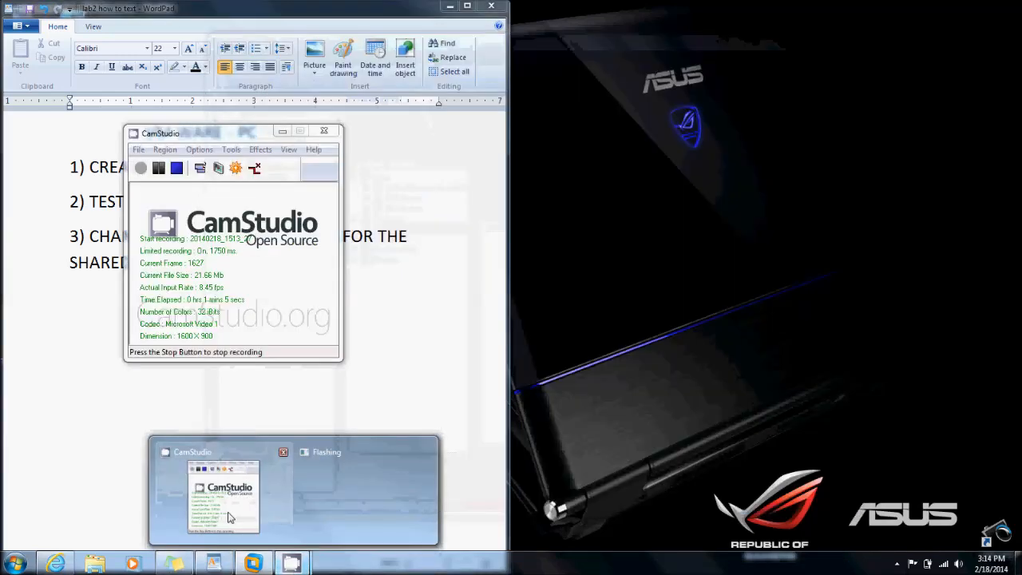
{"action": "left_click", "coordinate": [223, 497]}
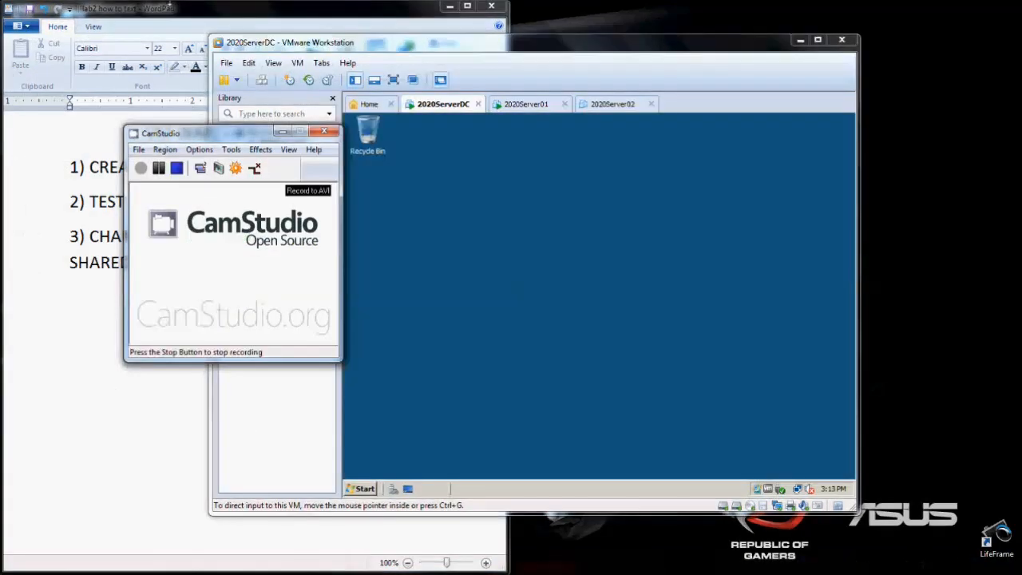
{"action": "left_click", "coordinate": [171, 7]}
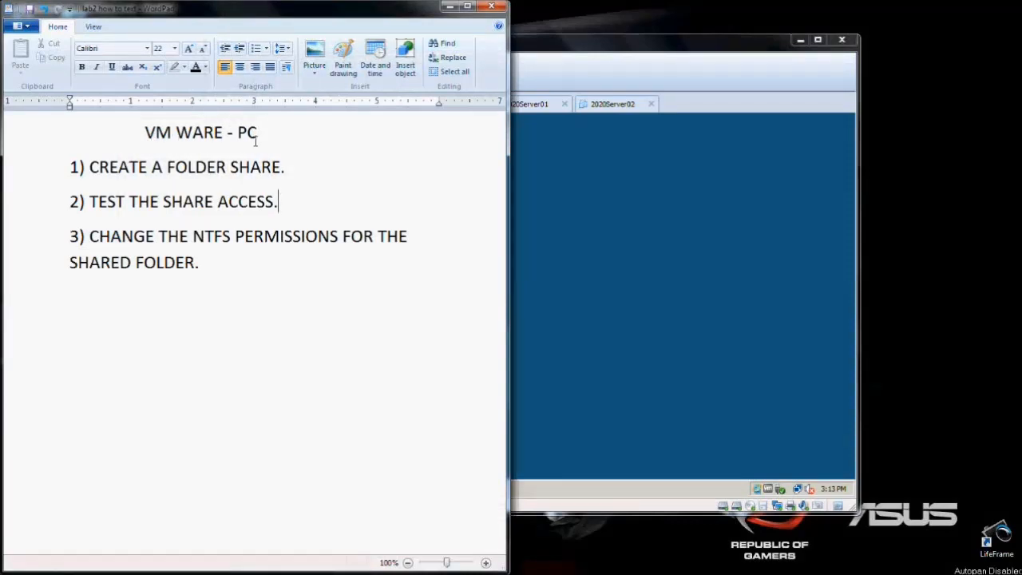
{"action": "left_click", "coordinate": [293, 167]}
- Return to the 2020ServerDC virtual machine in VMware Workstation and open Server Manager, allowing the elevation request
{"action": "left_click", "coordinate": [592, 235]}
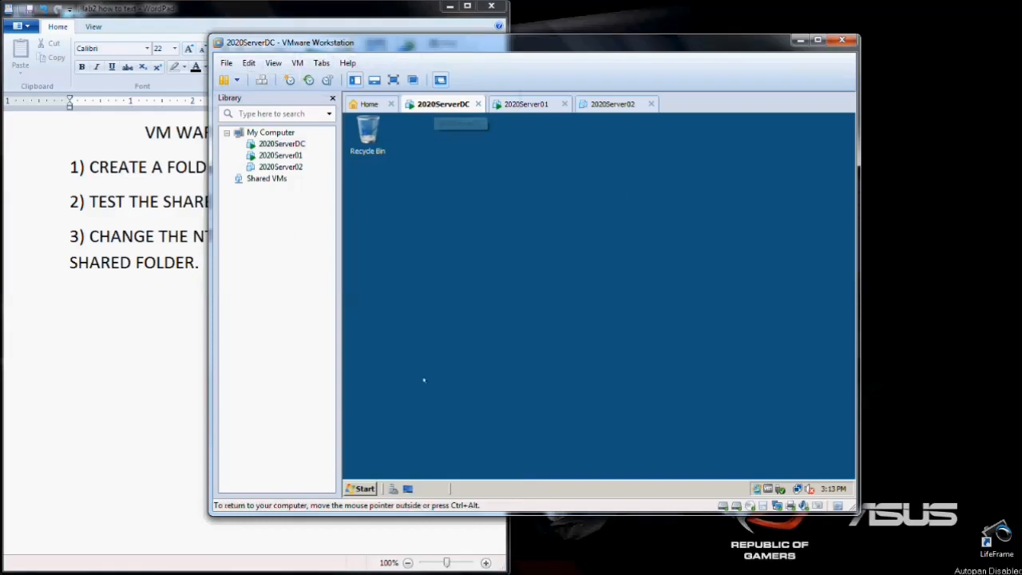
{"action": "left_click", "coordinate": [360, 488]}
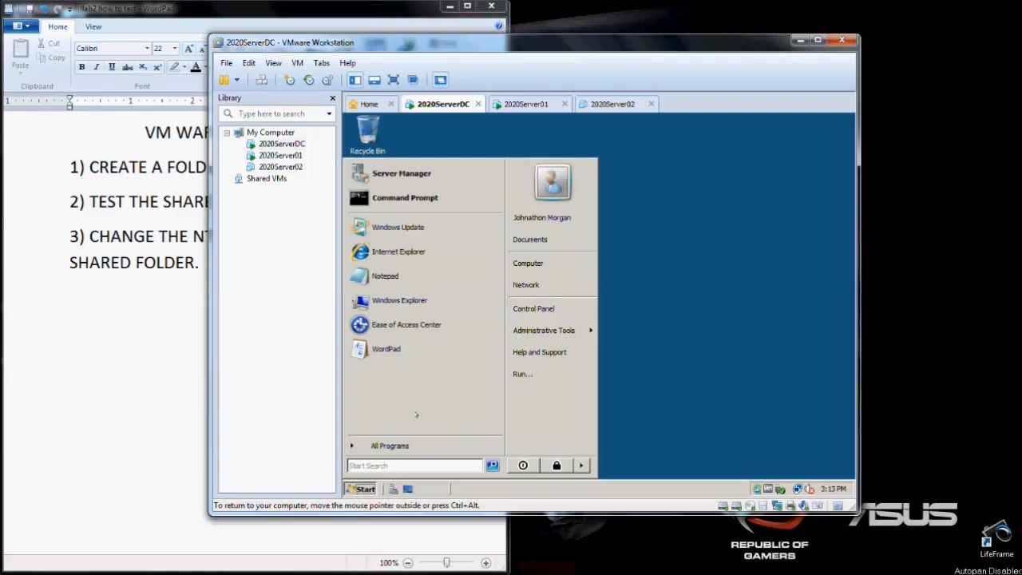
{"action": "mouse_move", "coordinate": [527, 329]}
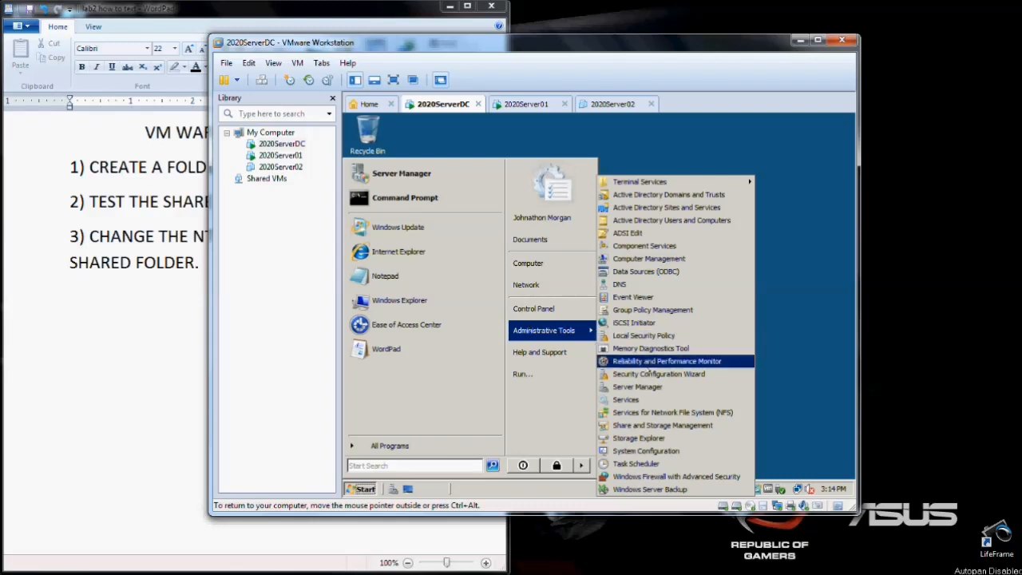
{"action": "left_click", "coordinate": [637, 387]}
{"action": "left_click", "coordinate": [540, 339]}
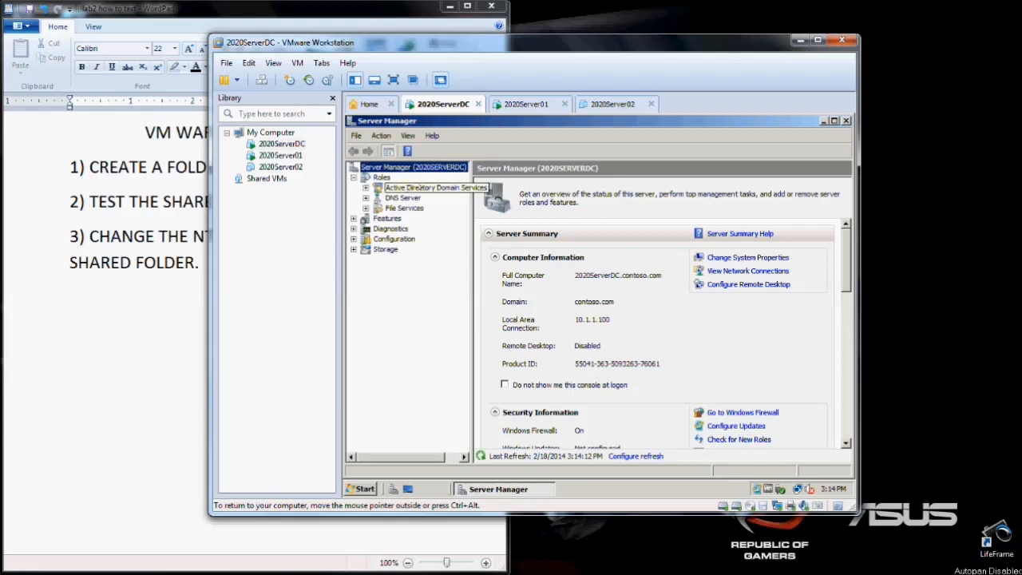
- View the File Services role and the Group Policy Management feature in Server Manager
{"action": "left_click", "coordinate": [389, 207]}
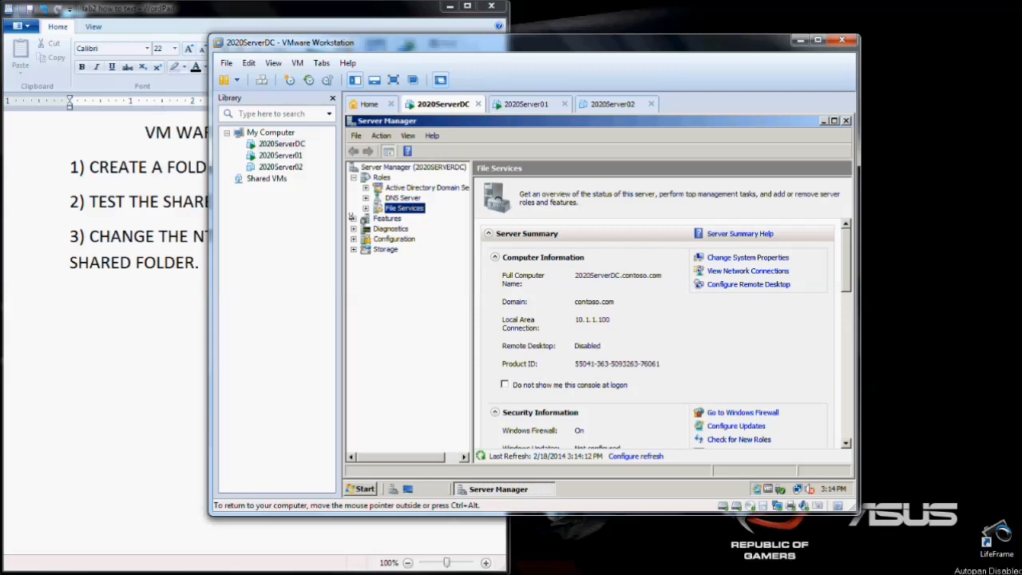
{"action": "left_click", "coordinate": [353, 218]}
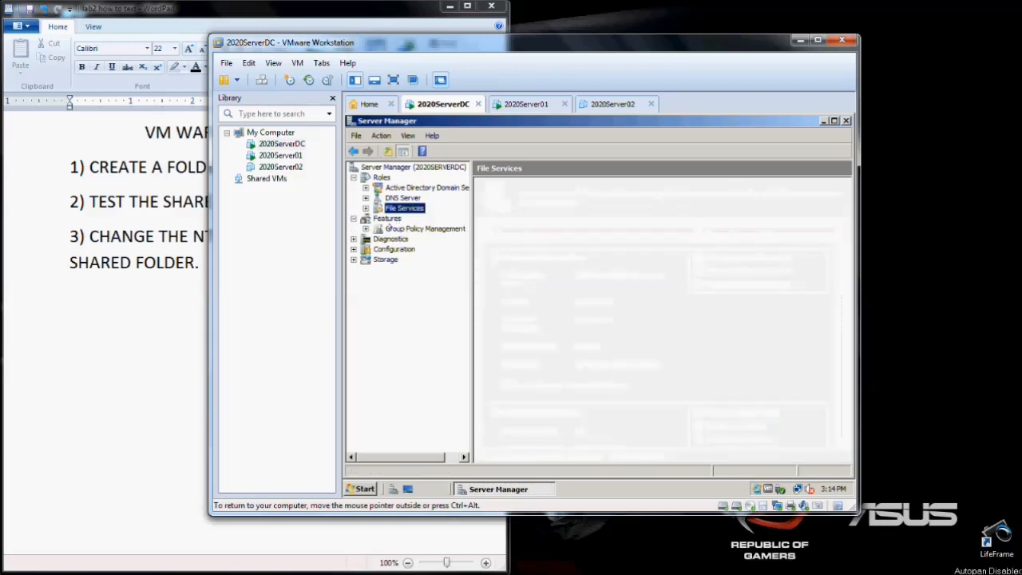
{"action": "left_click", "coordinate": [389, 228]}
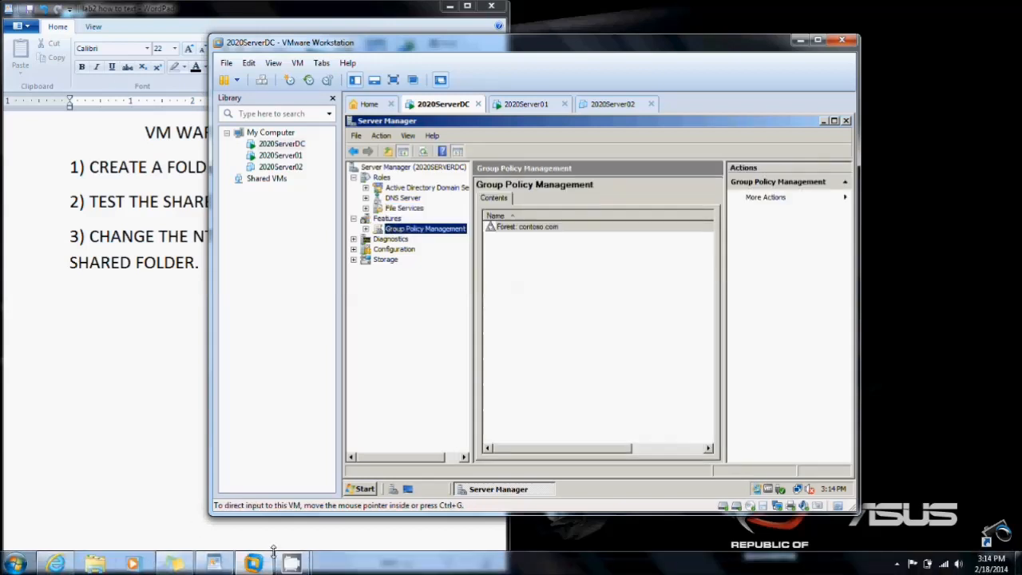
{"action": "mouse_move", "coordinate": [292, 563]}
{"action": "left_click", "coordinate": [227, 503]}
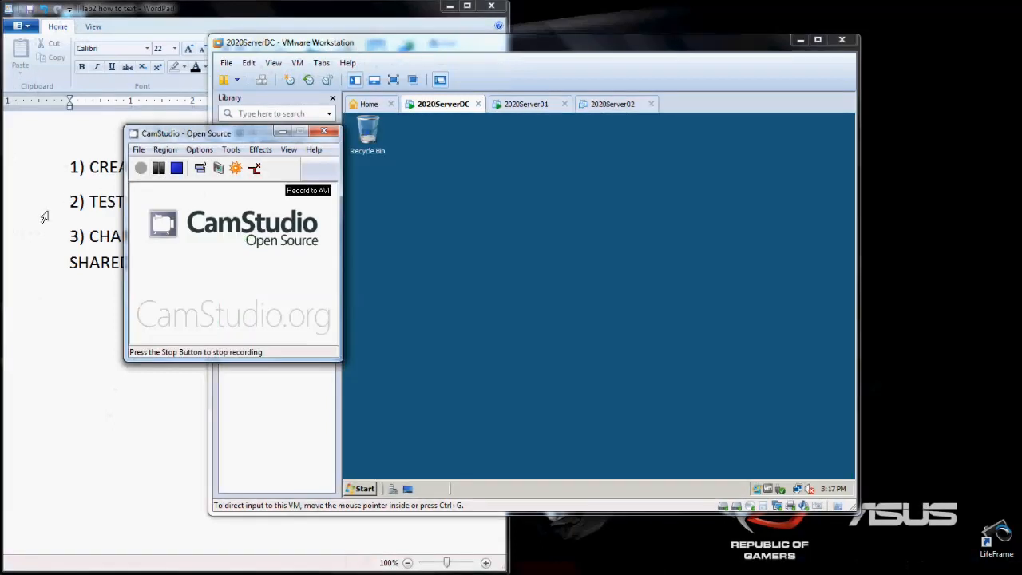
{"action": "left_click", "coordinate": [45, 212]}
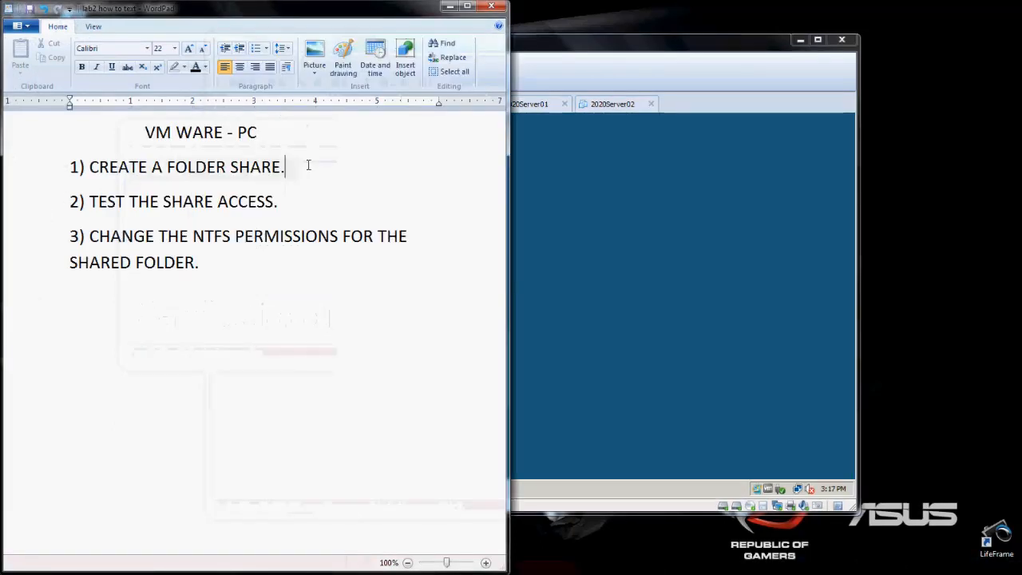
- Switch to the 2020ServerDC virtual machine in VMware Workstation, launch Windows Explorer and browse to Local Disk (C:)
{"action": "left_click", "coordinate": [607, 253]}
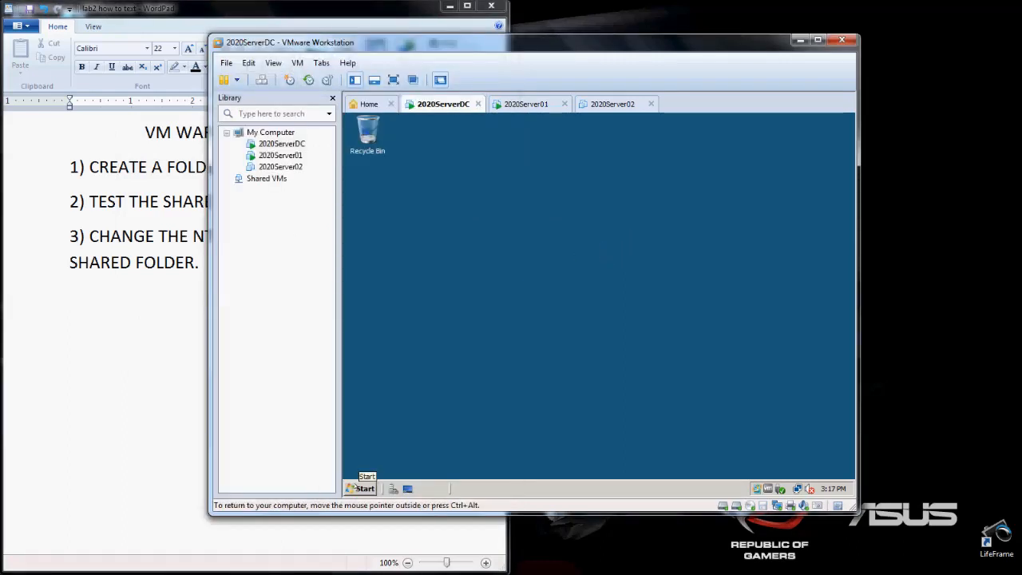
{"action": "left_click", "coordinate": [361, 487]}
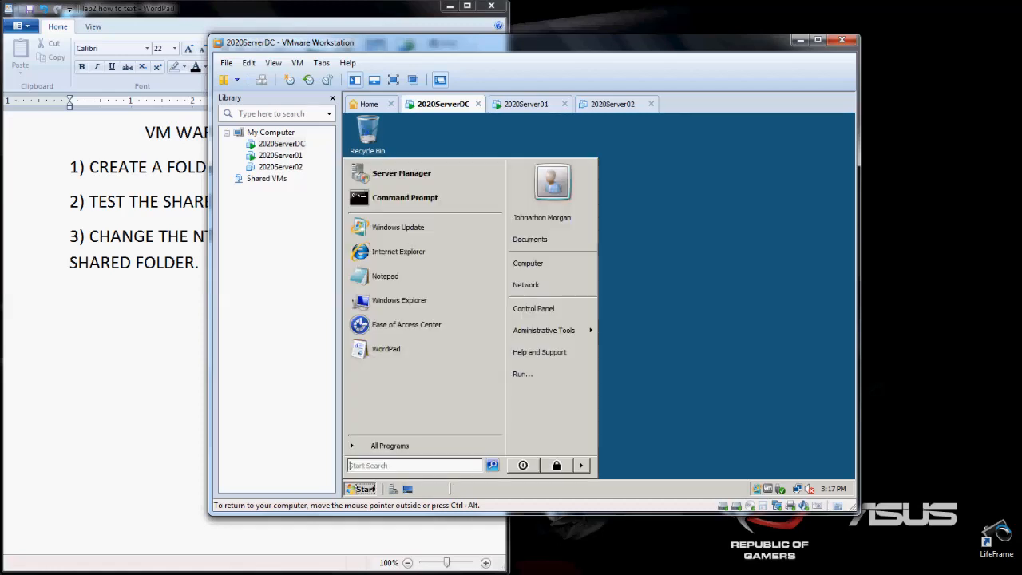
{"action": "left_click", "coordinate": [383, 445]}
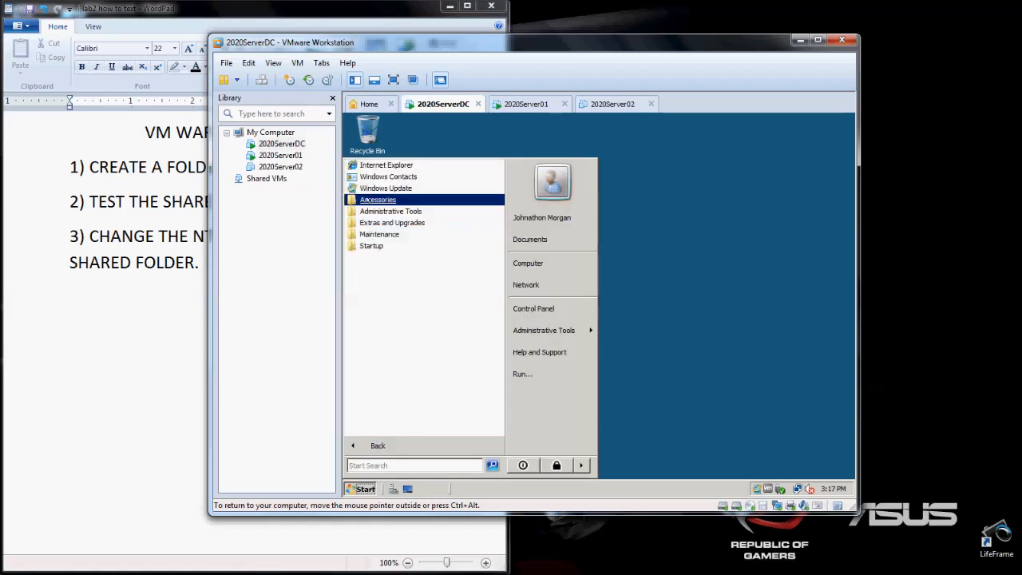
{"action": "left_click", "coordinate": [377, 200]}
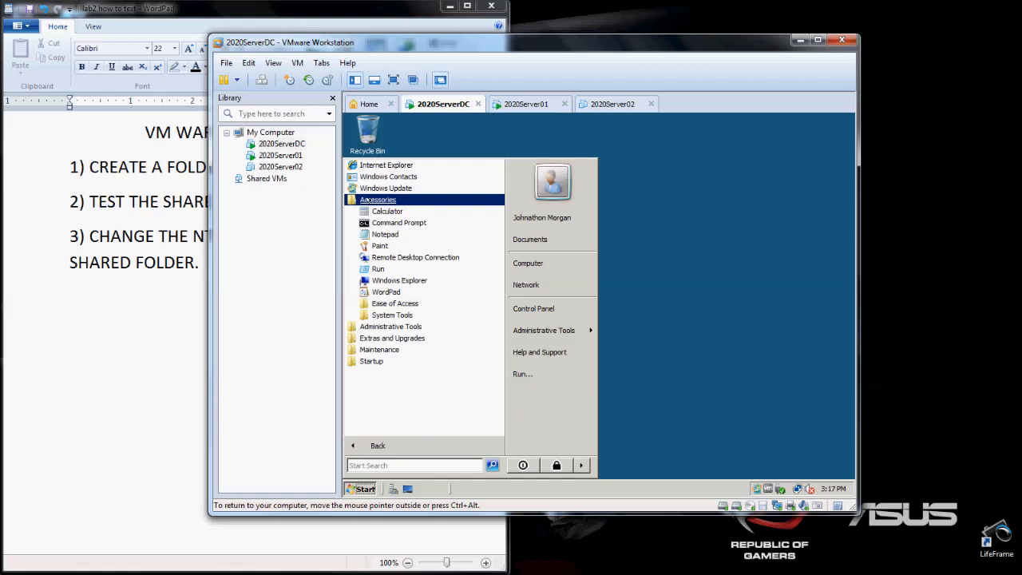
{"action": "left_click", "coordinate": [425, 281]}
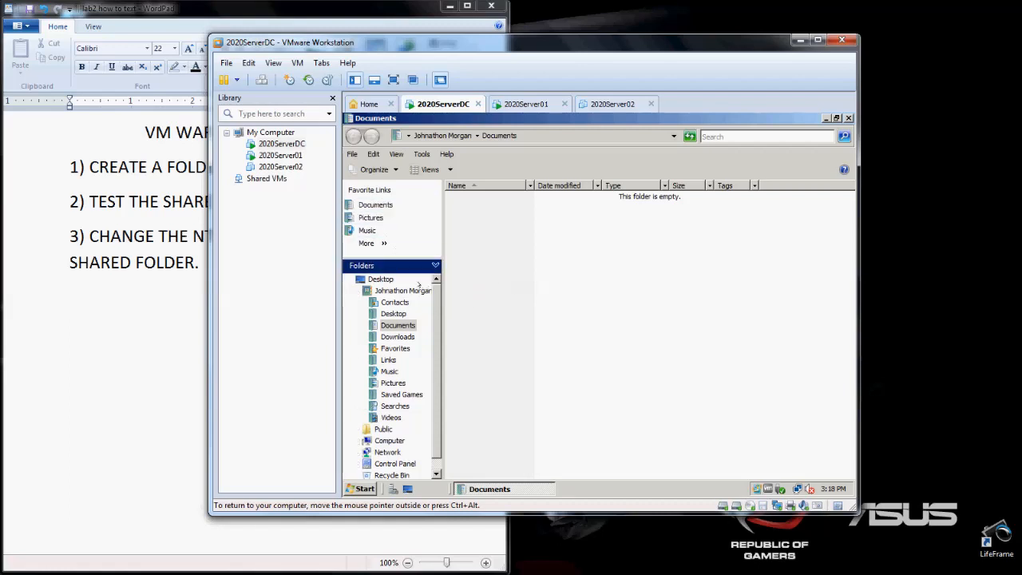
{"action": "scroll", "coordinate": [432, 318], "scroll_direction": "down", "scroll_amount": 1}
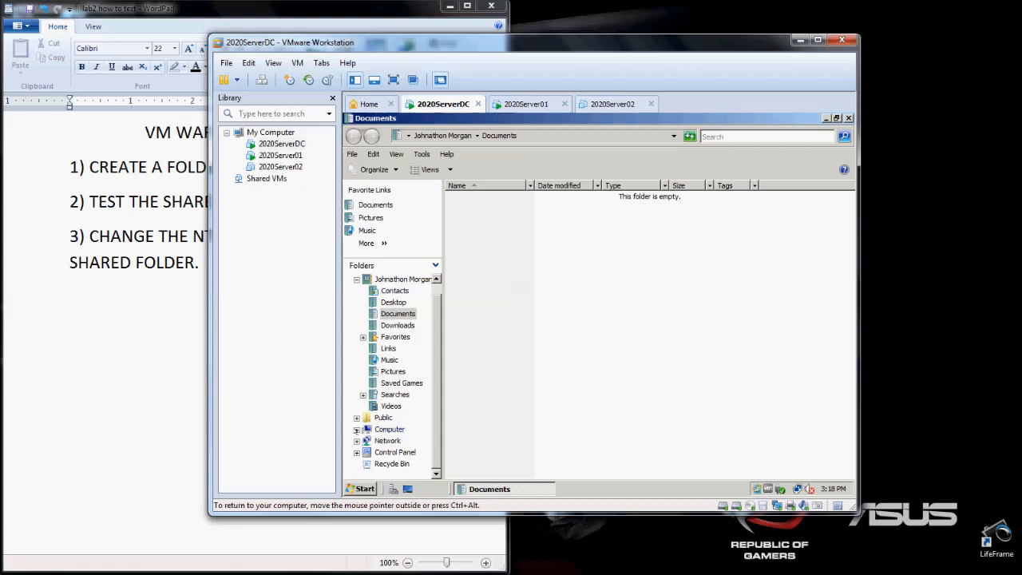
{"action": "left_click", "coordinate": [357, 429]}
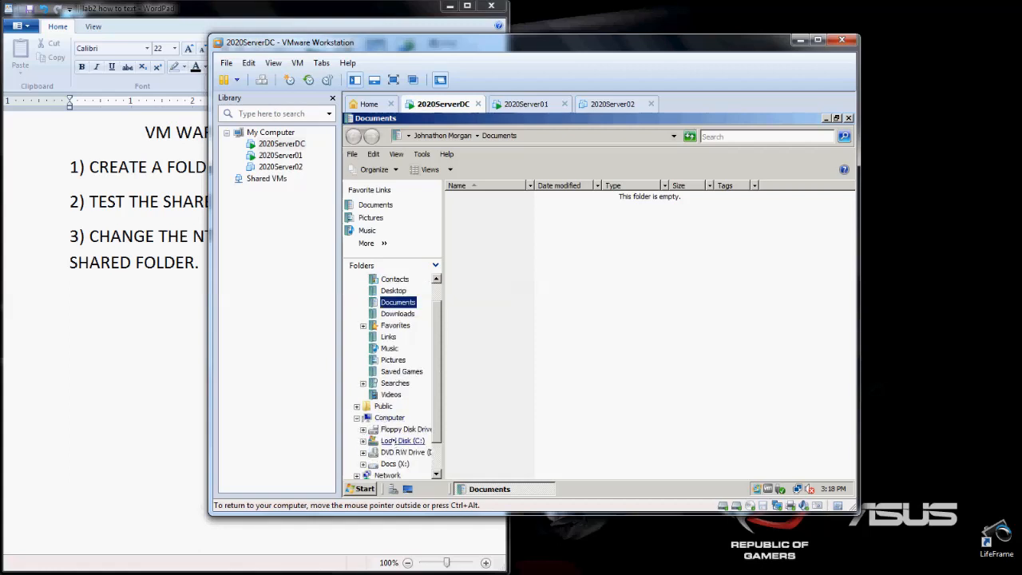
{"action": "left_click", "coordinate": [393, 441]}
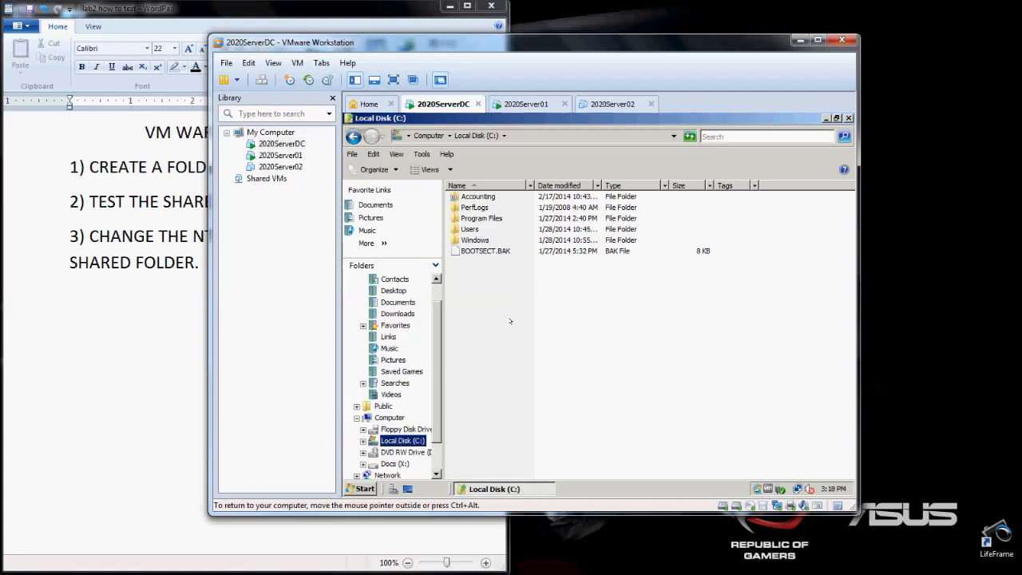
- Create a new folder named Policies at the root of Local Disk (C:)
{"action": "right_click", "coordinate": [509, 286]}
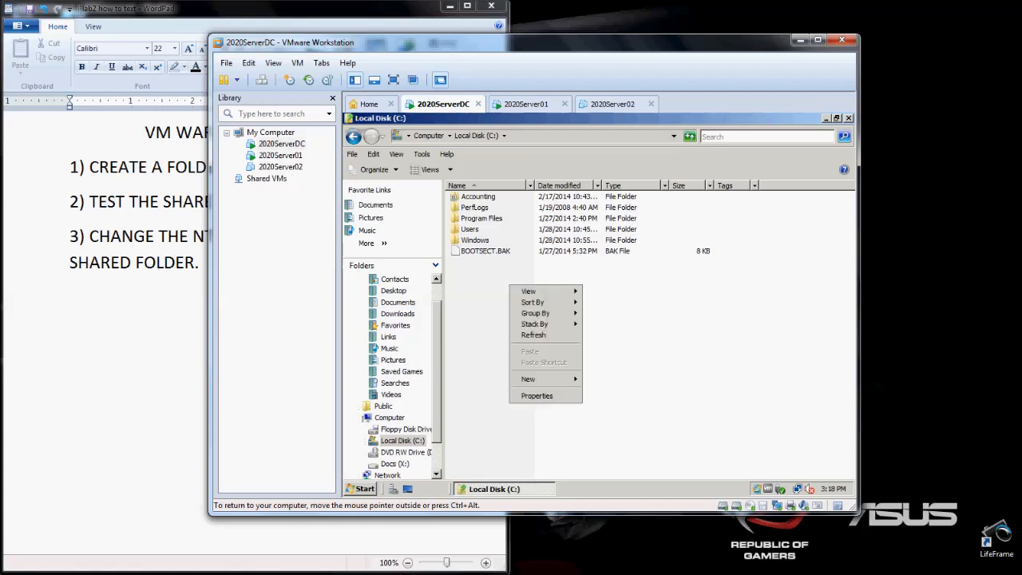
{"action": "mouse_move", "coordinate": [550, 378]}
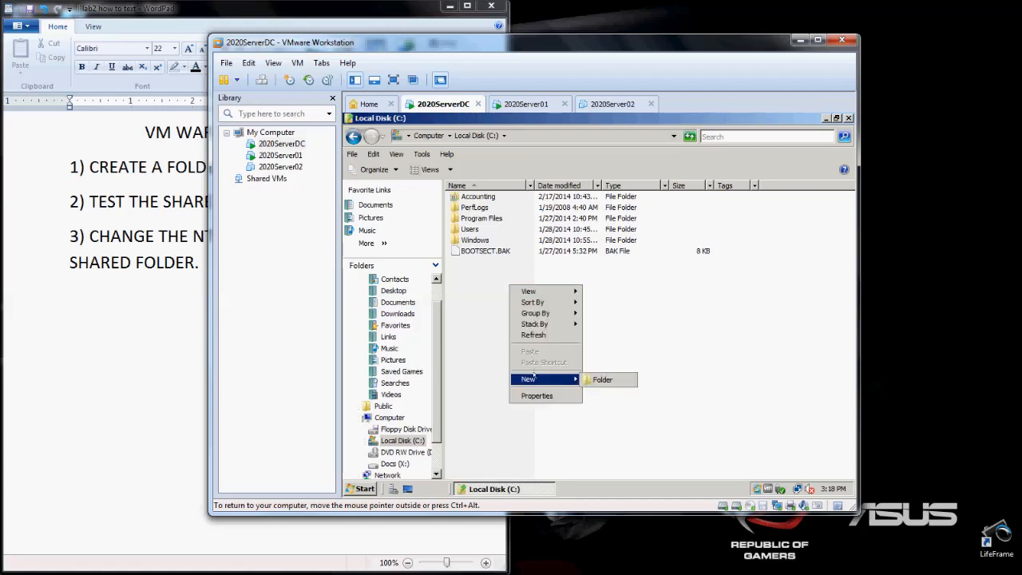
{"action": "left_click", "coordinate": [600, 378]}
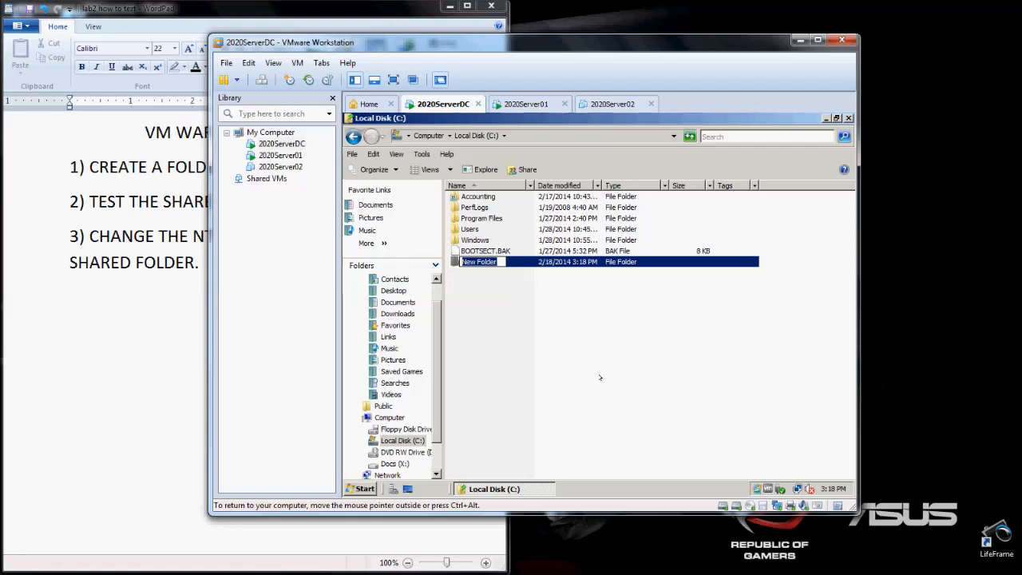
{"action": "type", "text": "Policies"}
{"action": "key", "text": "Return"}
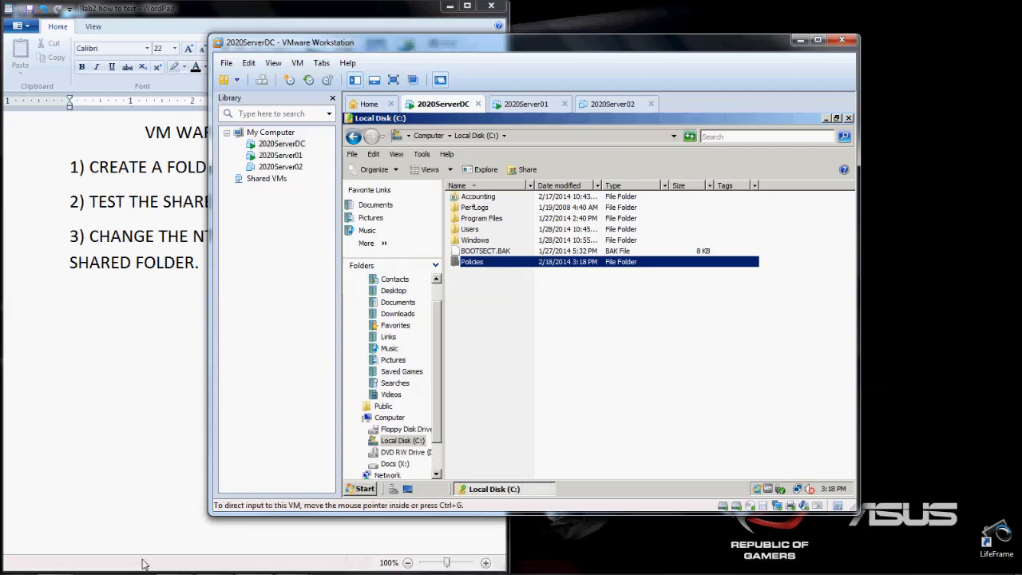
{"action": "mouse_move", "coordinate": [291, 563]}
{"action": "left_click", "coordinate": [230, 495]}
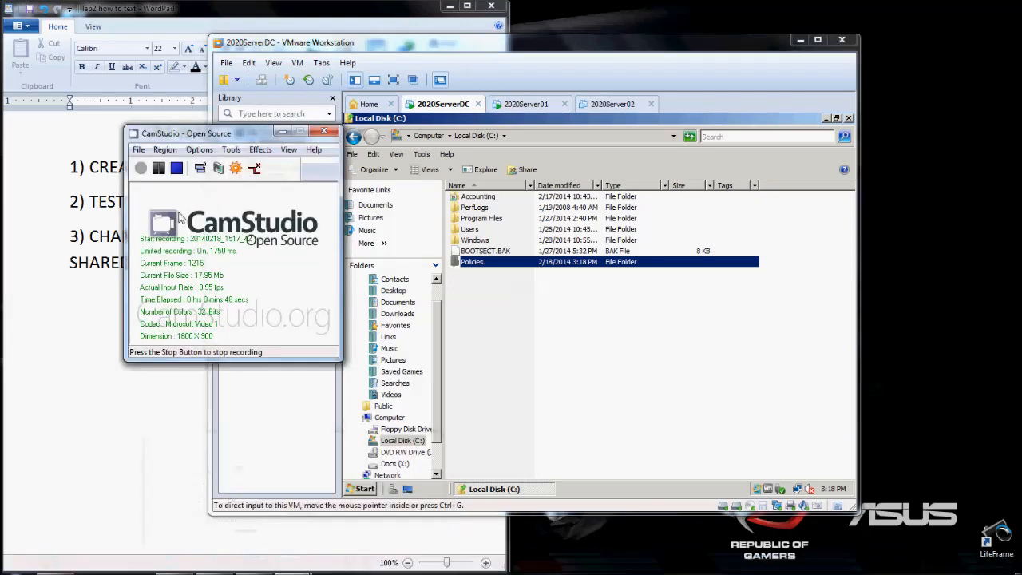
{"action": "left_click", "coordinate": [612, 342]}
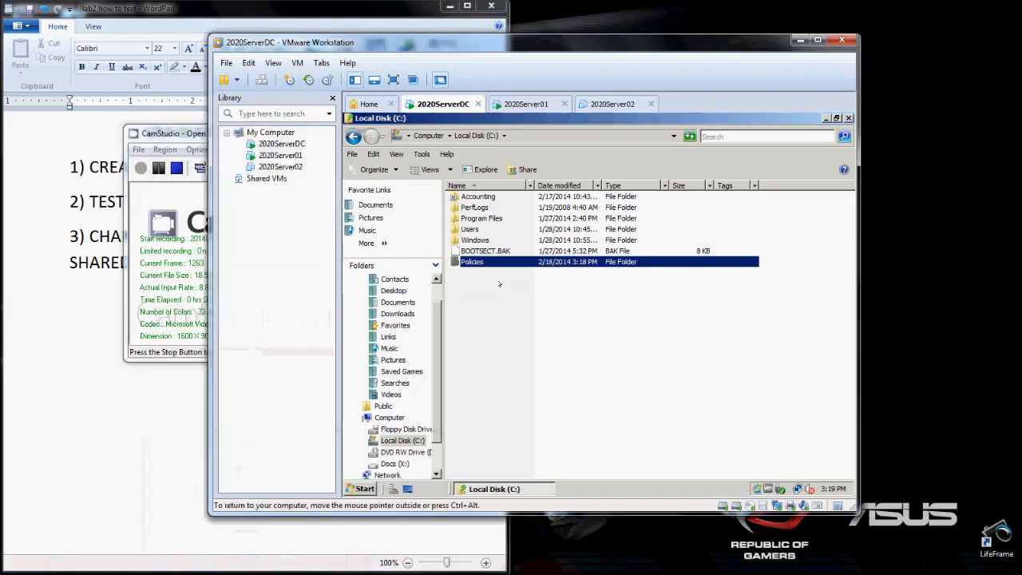
- Create a rich text document named SoP inside the Policies folder
{"action": "double_click", "coordinate": [472, 261]}
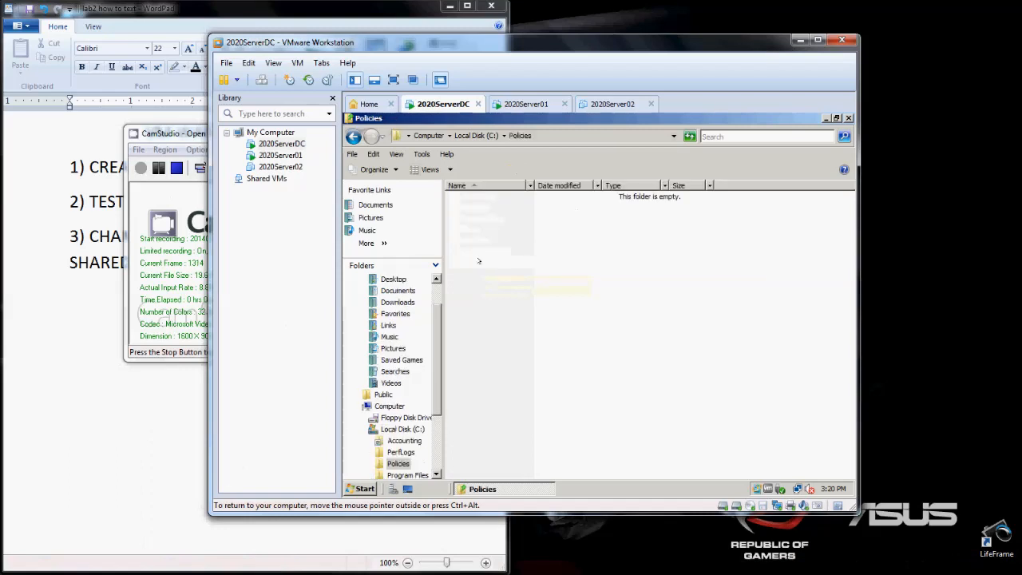
{"action": "right_click", "coordinate": [491, 219]}
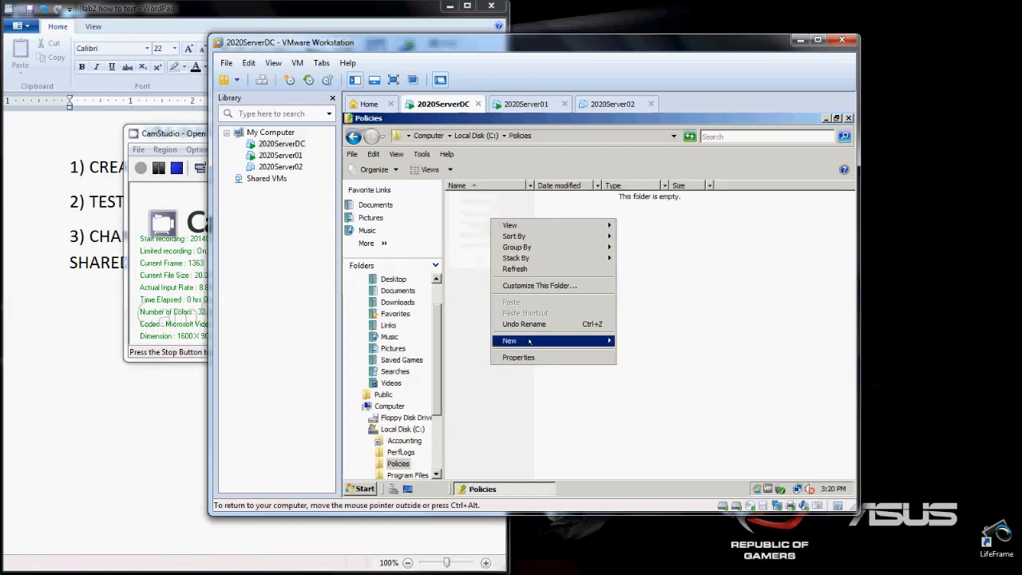
{"action": "mouse_move", "coordinate": [531, 342]}
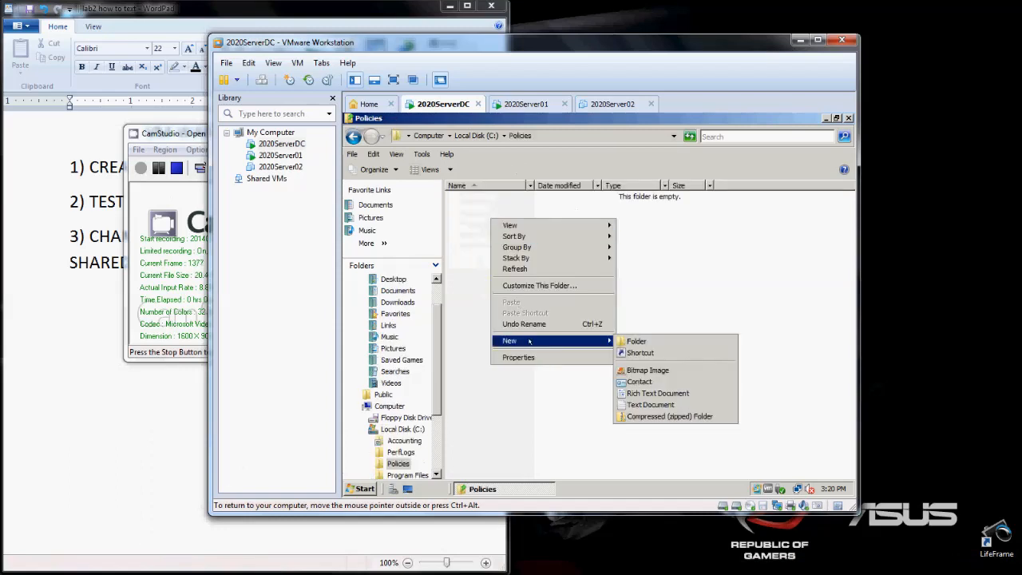
{"action": "left_click", "coordinate": [652, 393]}
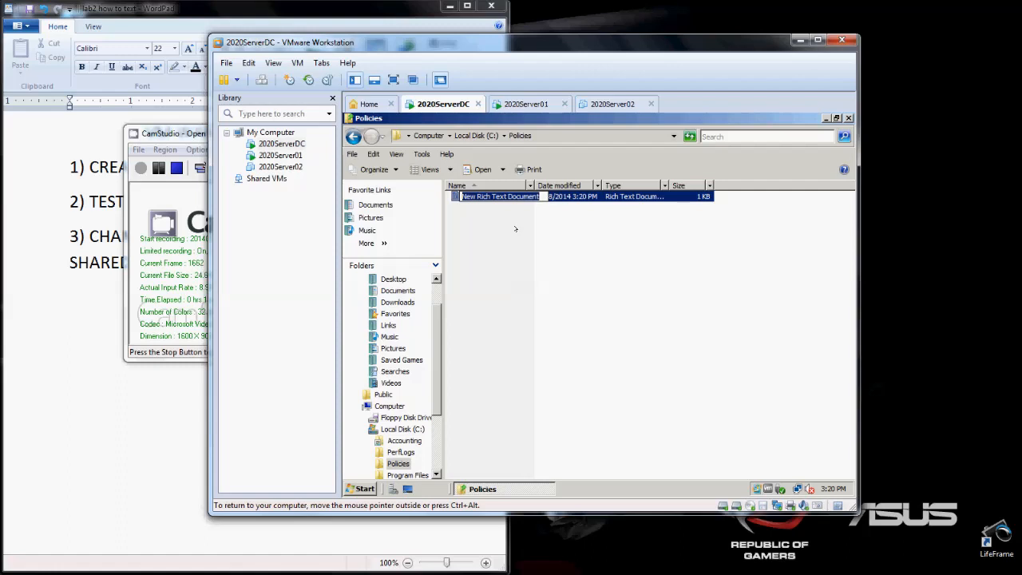
{"action": "type", "text": "SoP"}
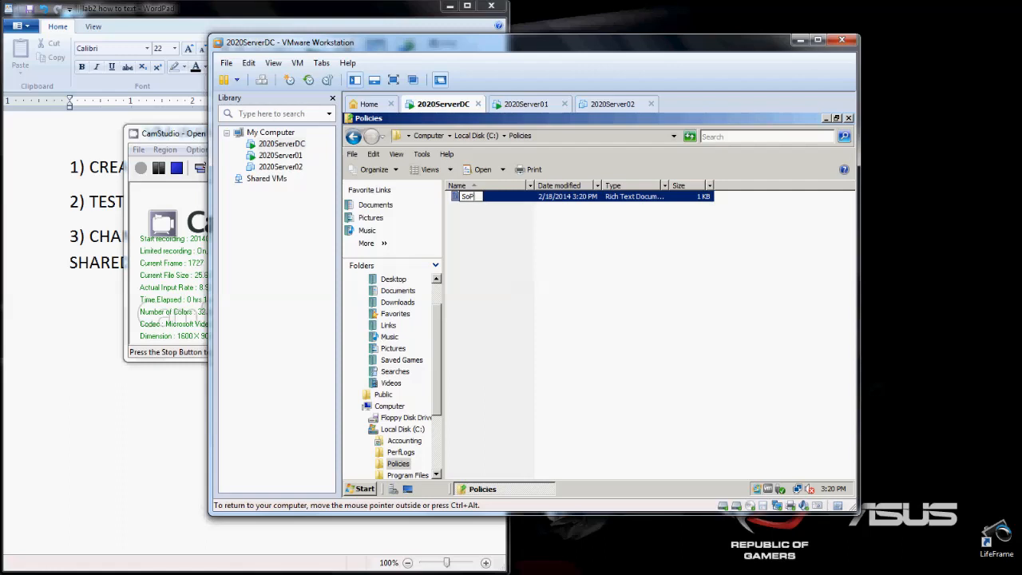
{"action": "key", "text": "Return"}
- Open the SoP document, enter the text "Type what you want here.", then save and close it
{"action": "double_click", "coordinate": [482, 196]}
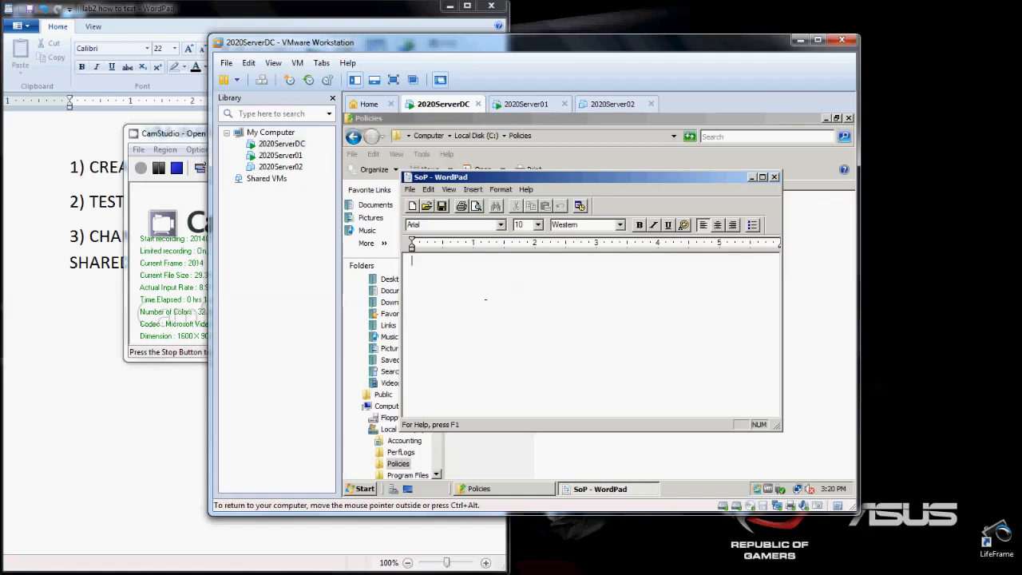
{"action": "type", "text": "Type what you want here."}
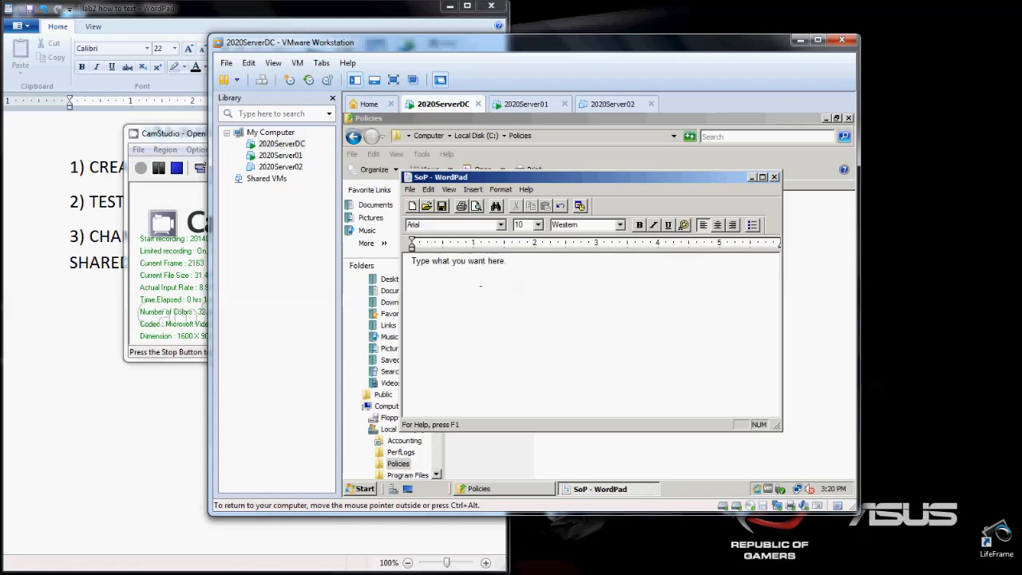
{"action": "left_click", "coordinate": [403, 178]}
{"action": "left_click", "coordinate": [403, 180]}
{"action": "left_click", "coordinate": [409, 190]}
{"action": "left_click", "coordinate": [719, 181]}
{"action": "left_click", "coordinate": [773, 176]}
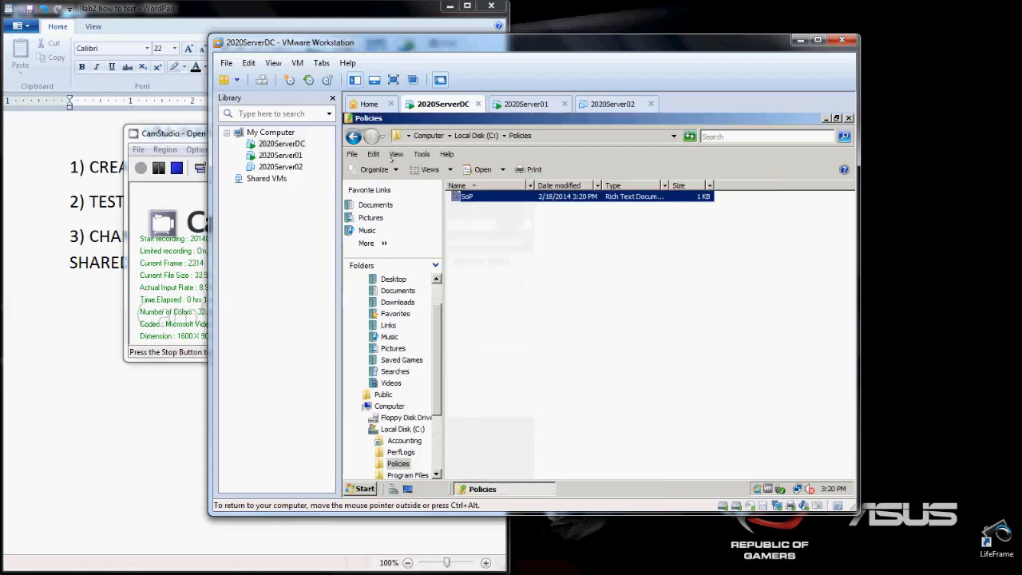
- Return to Local Disk (C:) and open the advanced sharing settings of the Policies folder, allowing the elevation request
{"action": "left_click", "coordinate": [353, 135]}
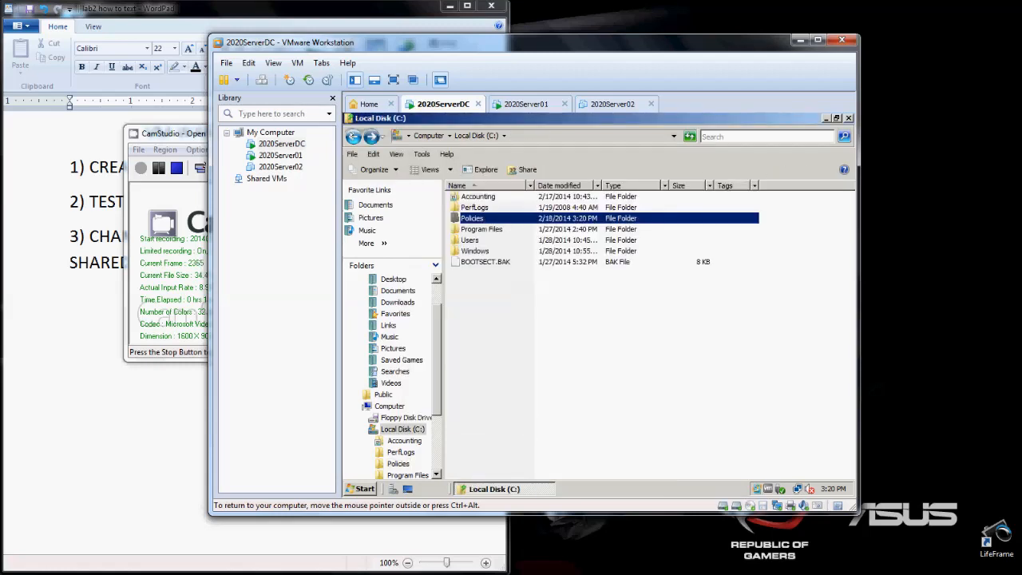
{"action": "left_click", "coordinate": [492, 277]}
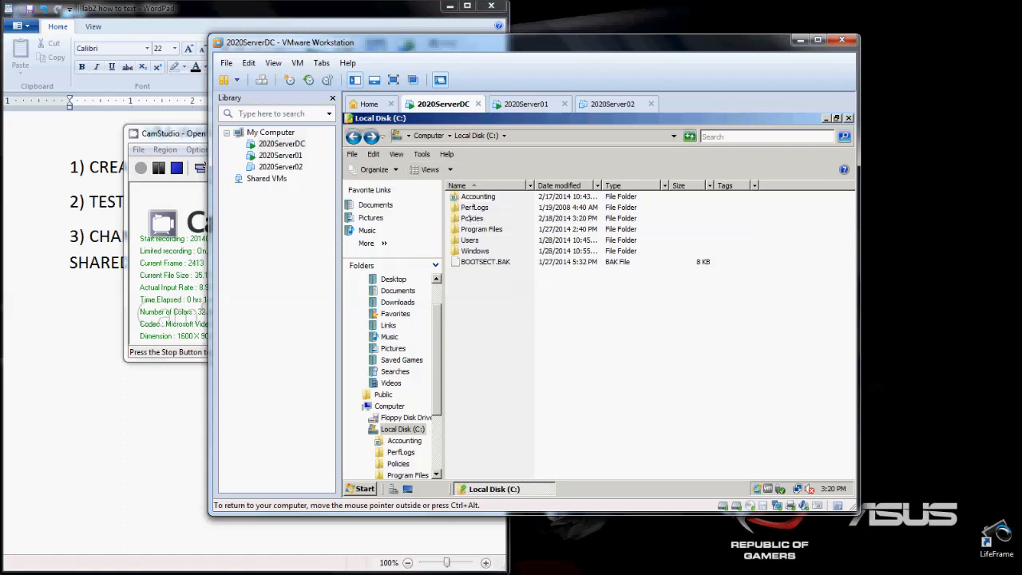
{"action": "right_click", "coordinate": [467, 218]}
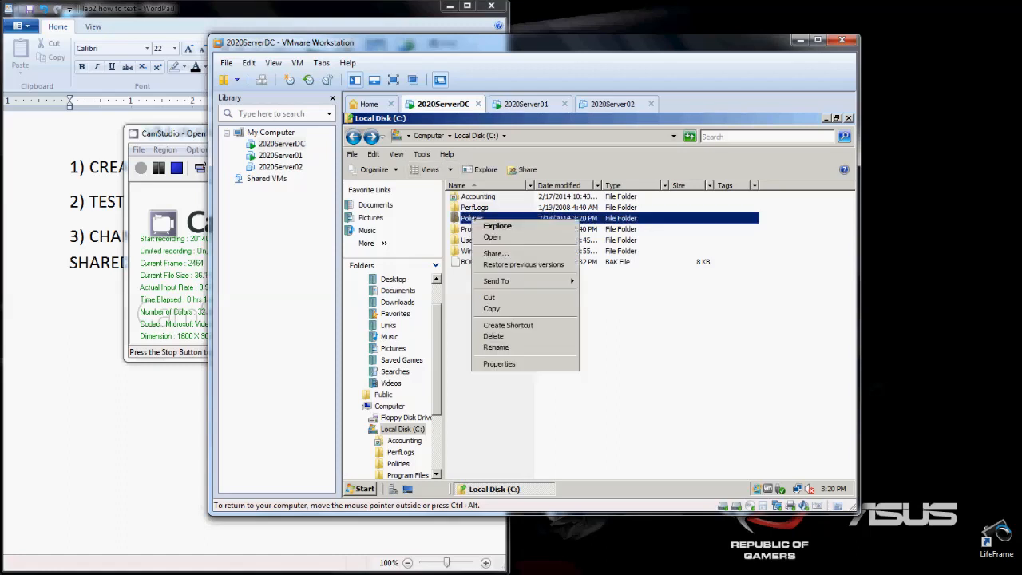
{"action": "left_click", "coordinate": [508, 365]}
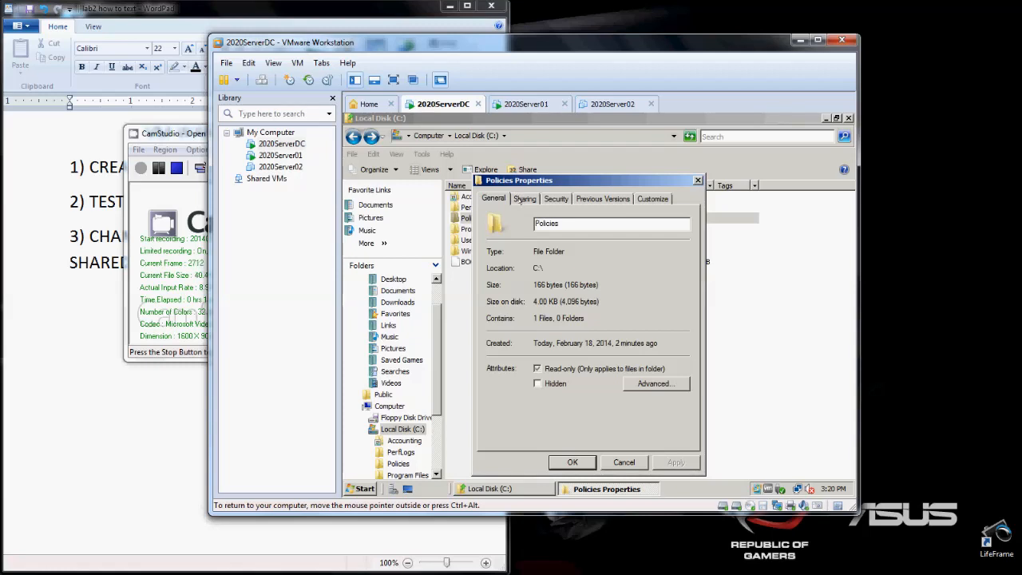
{"action": "left_click", "coordinate": [520, 199]}
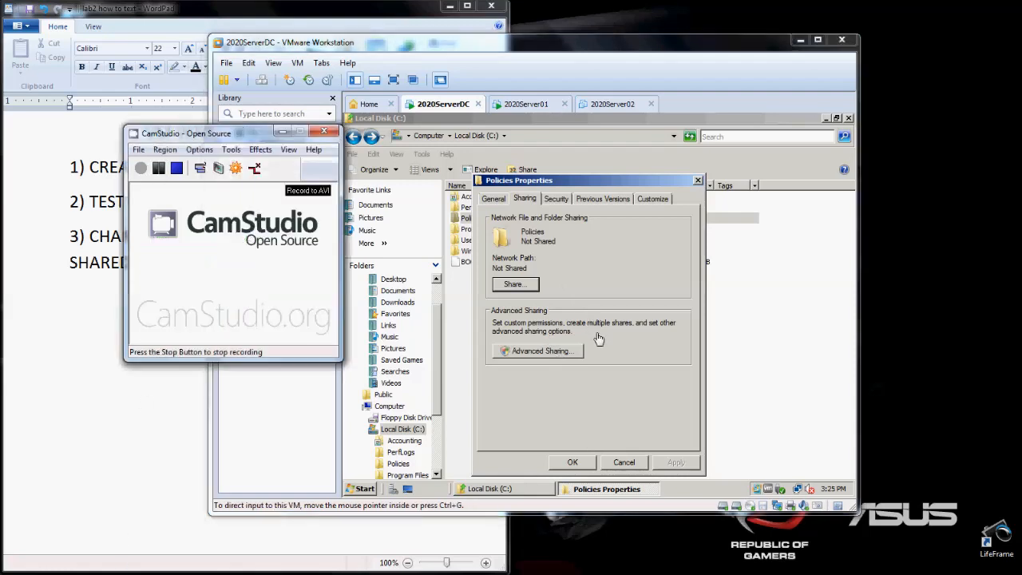
{"action": "left_click", "coordinate": [653, 364]}
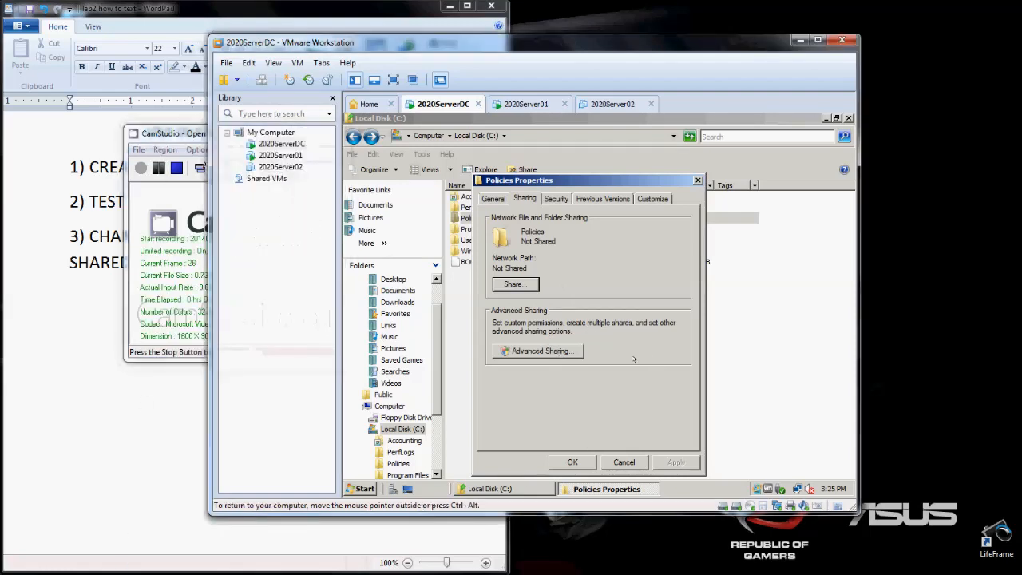
{"action": "left_click", "coordinate": [541, 351]}
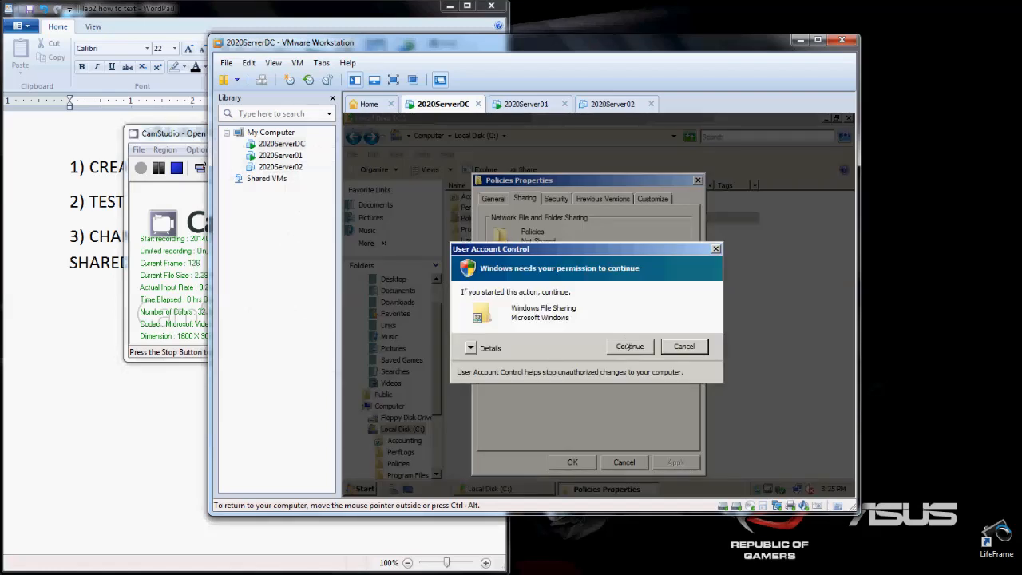
{"action": "left_click", "coordinate": [629, 346]}
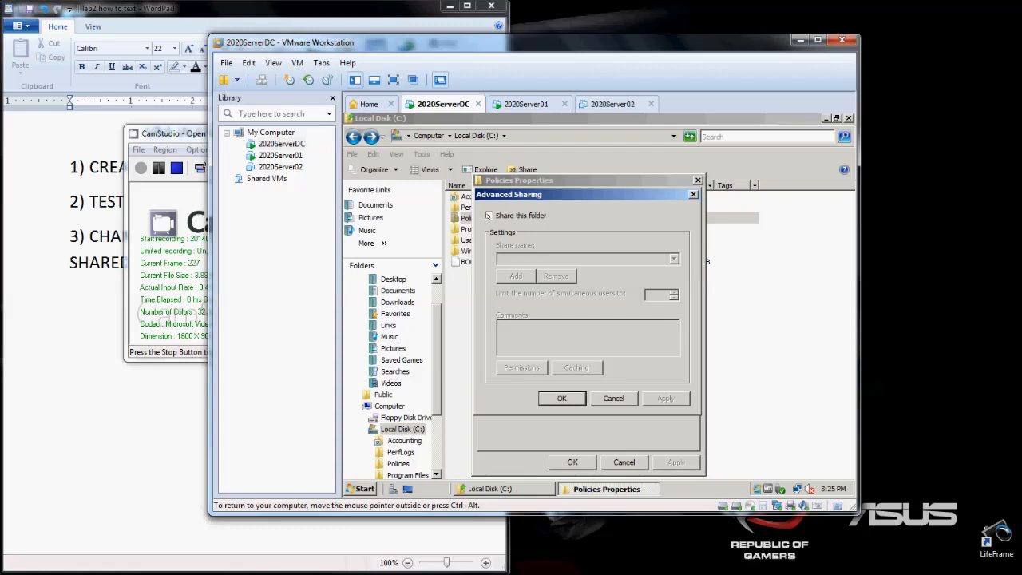
- Enable sharing for the Policies folder and set its share name to Company policies
{"action": "left_click", "coordinate": [488, 216]}
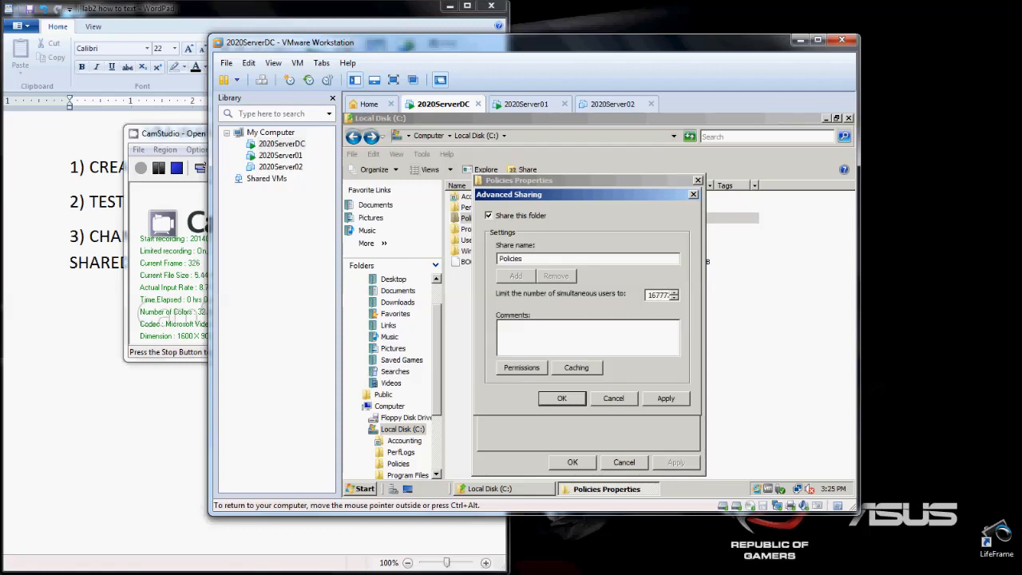
{"action": "double_click", "coordinate": [523, 259]}
{"action": "type", "text": "Company policies"}
{"action": "left_click", "coordinate": [159, 168]}
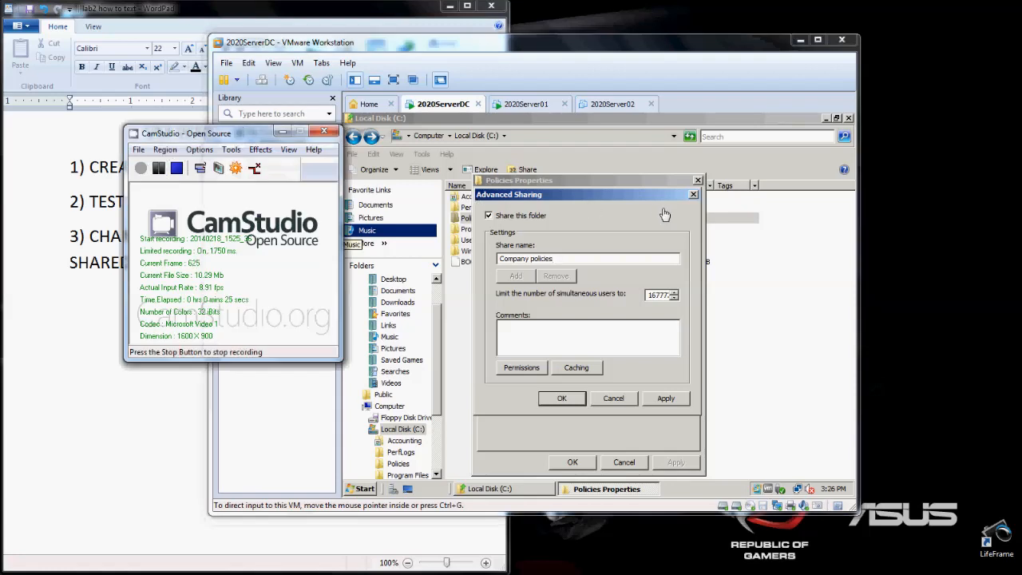
{"action": "left_click", "coordinate": [588, 221]}
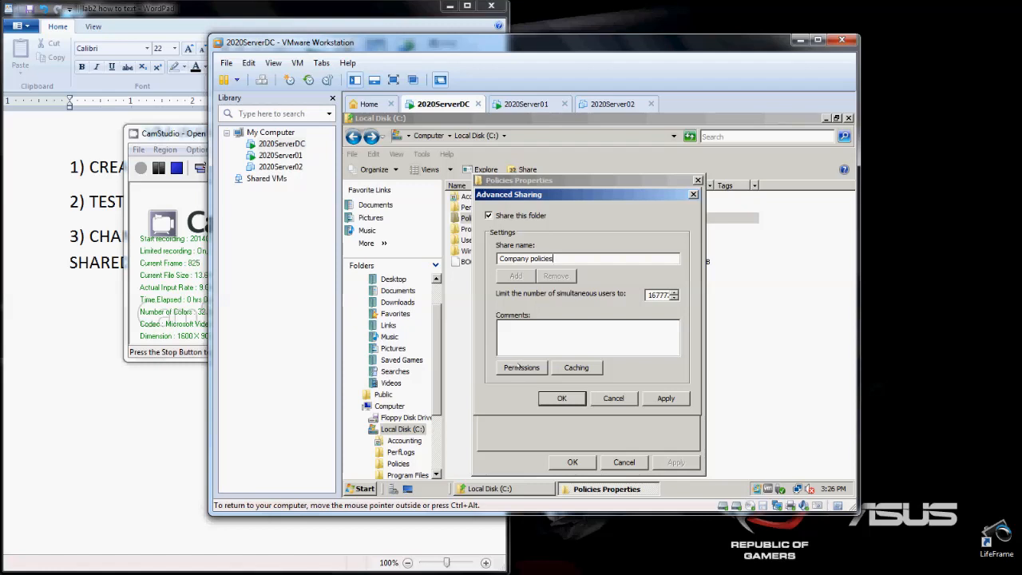
- In the share permissions for Company policies, allow Full Control for Everyone
{"action": "left_click", "coordinate": [522, 367]}
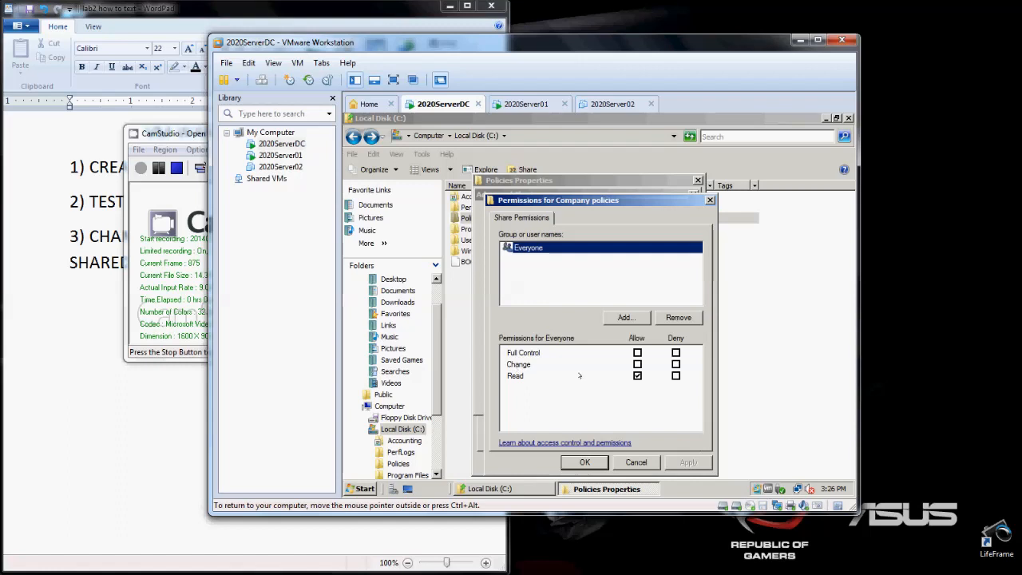
{"action": "left_click", "coordinate": [517, 263]}
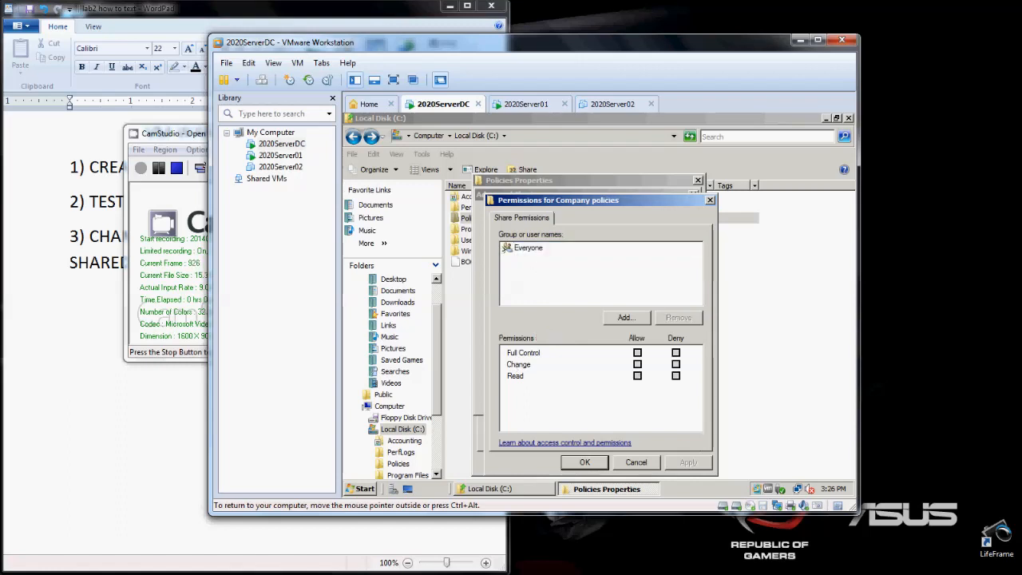
{"action": "left_click", "coordinate": [530, 249]}
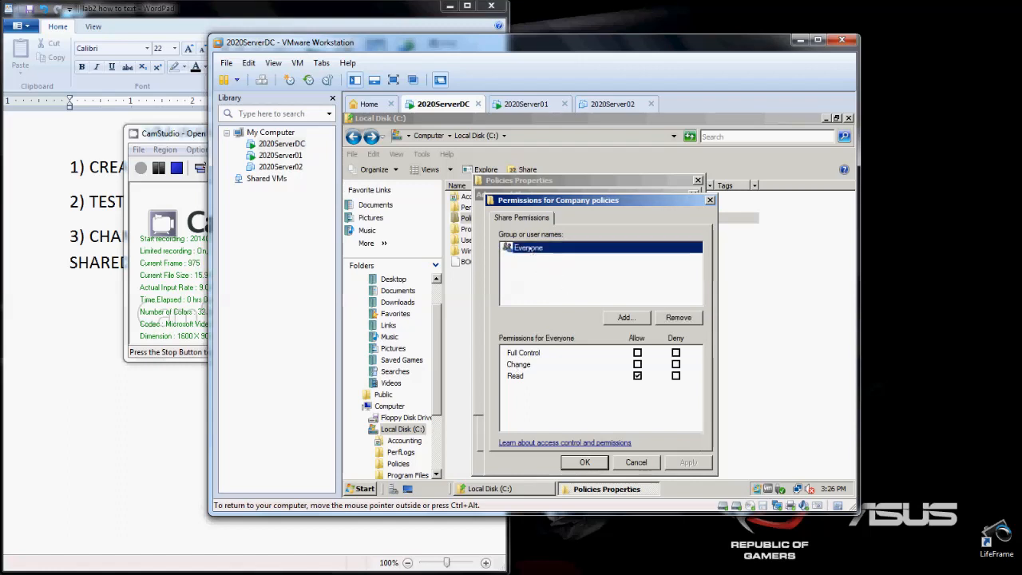
{"action": "left_click", "coordinate": [637, 352]}
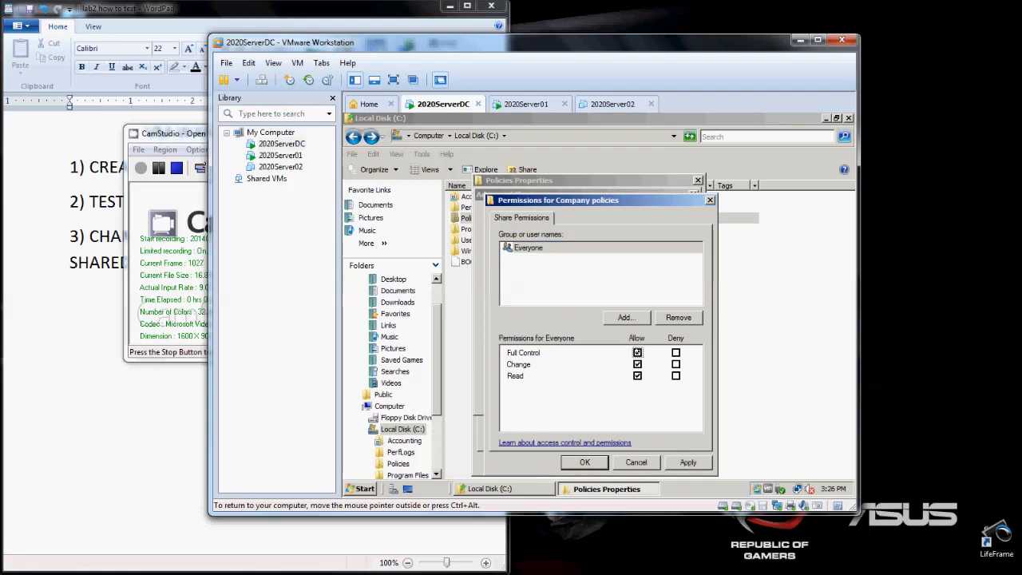
{"action": "left_click", "coordinate": [552, 277]}
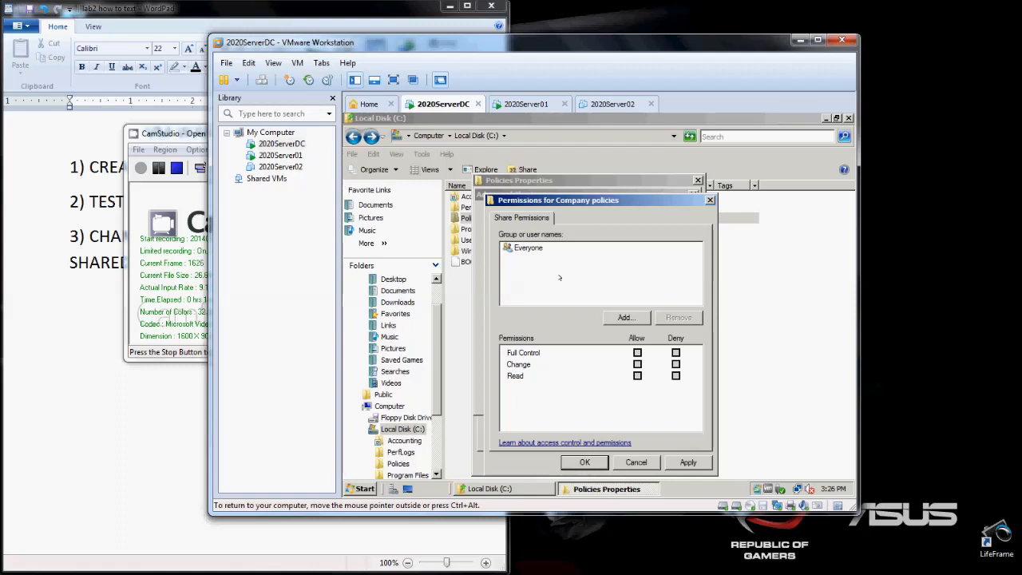
- Add the Students group from contoso.com to the Company policies share permissions, checking the name first
{"action": "left_click", "coordinate": [624, 317]}
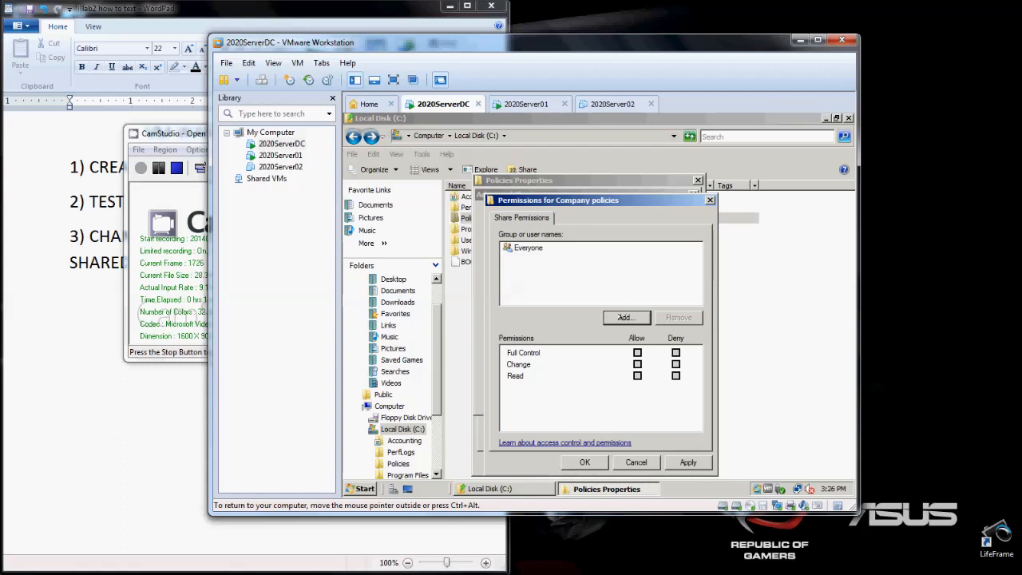
{"action": "left_click", "coordinate": [605, 290]}
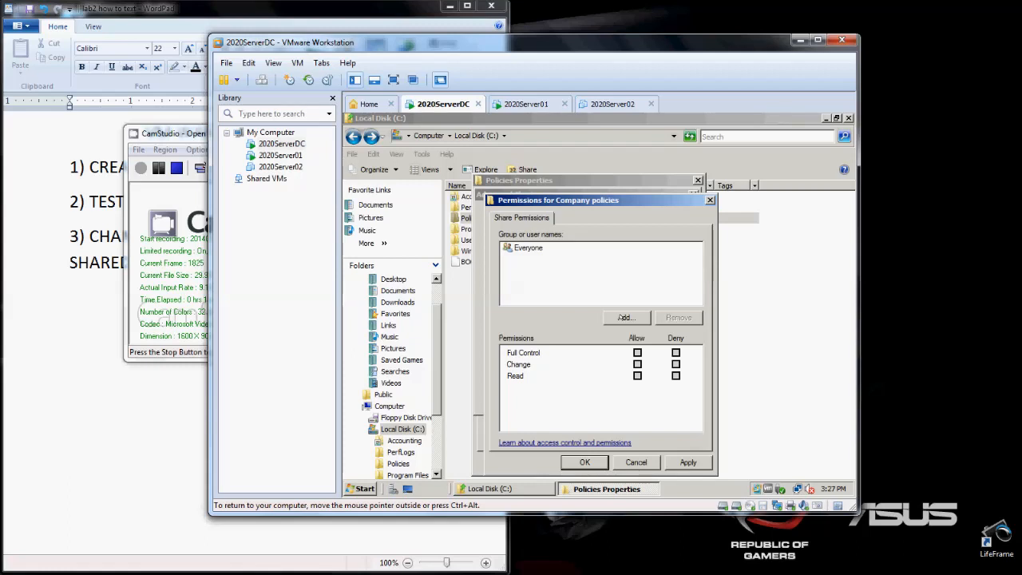
{"action": "left_click", "coordinate": [623, 316]}
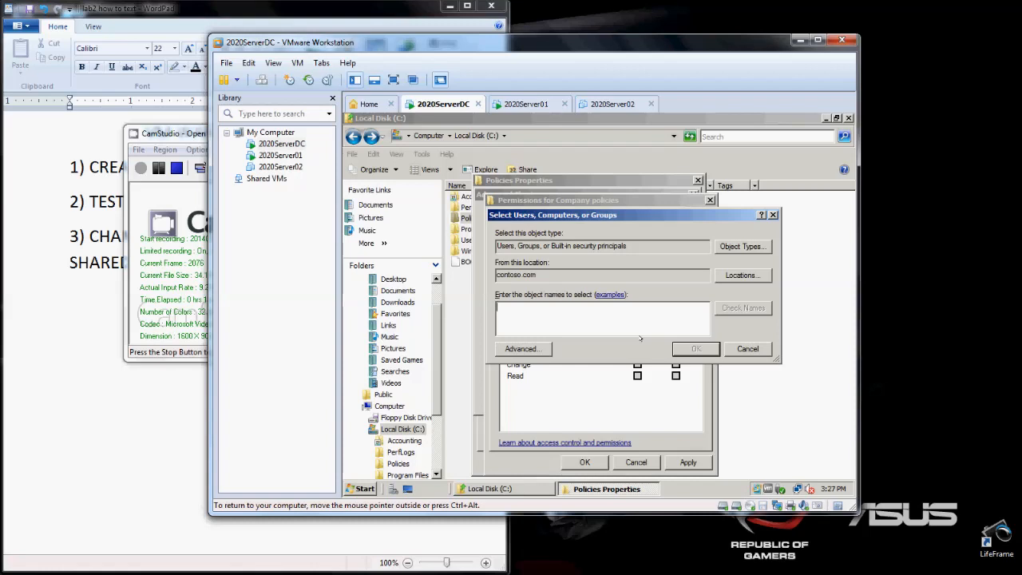
{"action": "type", "text": "Students"}
{"action": "left_click", "coordinate": [739, 310]}
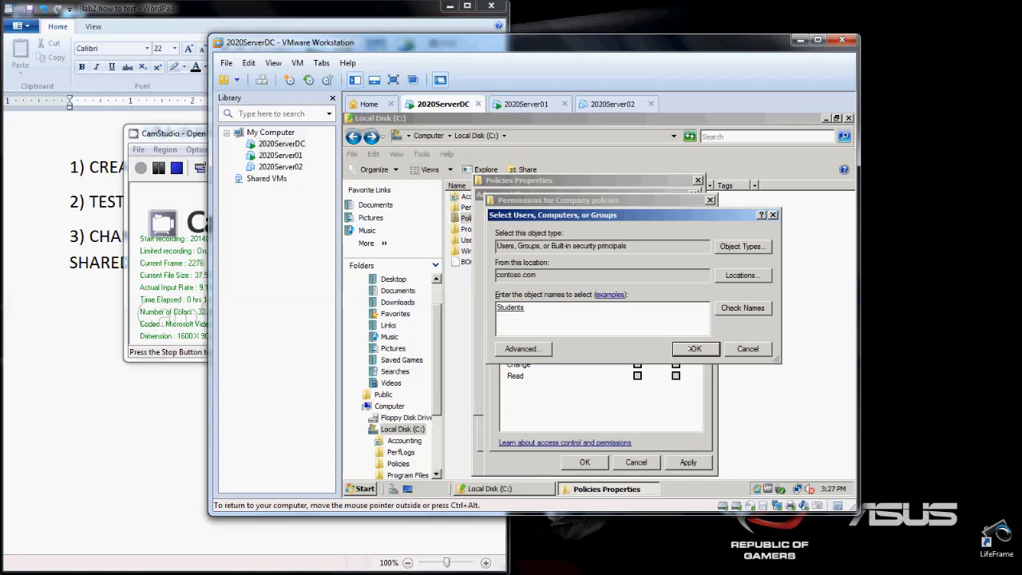
{"action": "left_click", "coordinate": [691, 349]}
{"action": "left_click", "coordinate": [545, 273]}
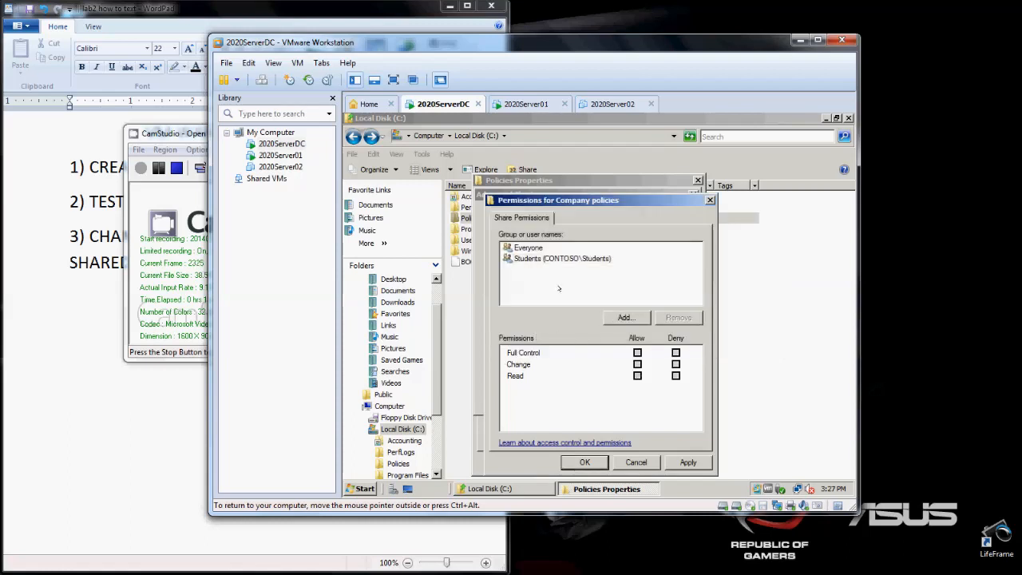
- Allow Full Control for the Students group, then apply the permissions and confirm the advanced sharing settings
{"action": "left_click", "coordinate": [543, 258]}
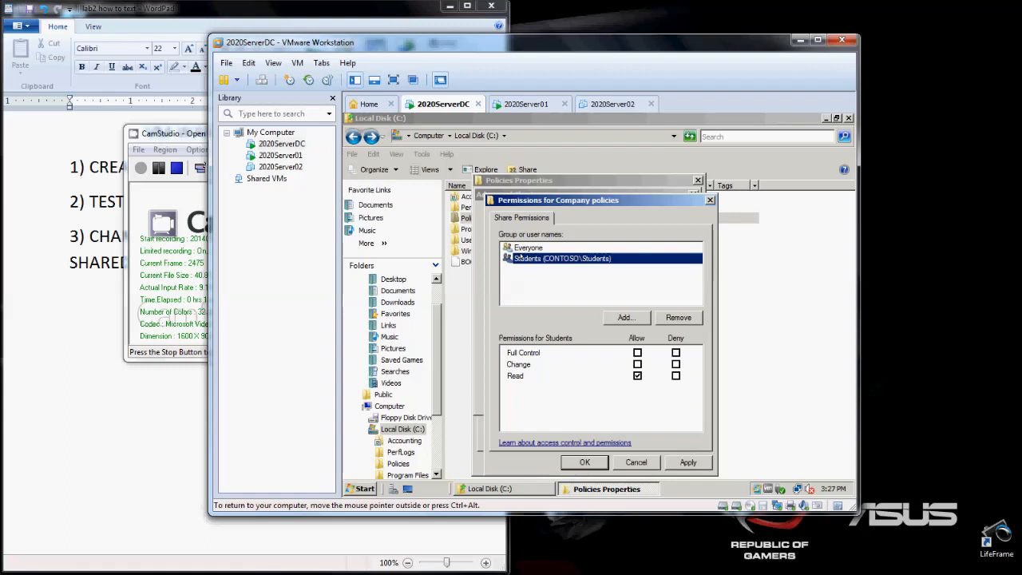
{"action": "left_click", "coordinate": [637, 352]}
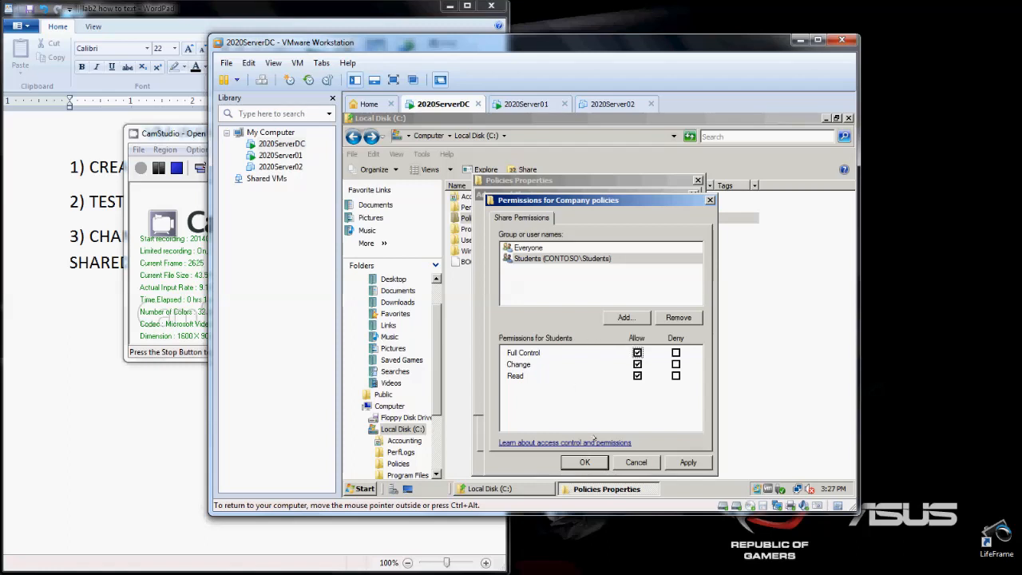
{"action": "left_click", "coordinate": [677, 465]}
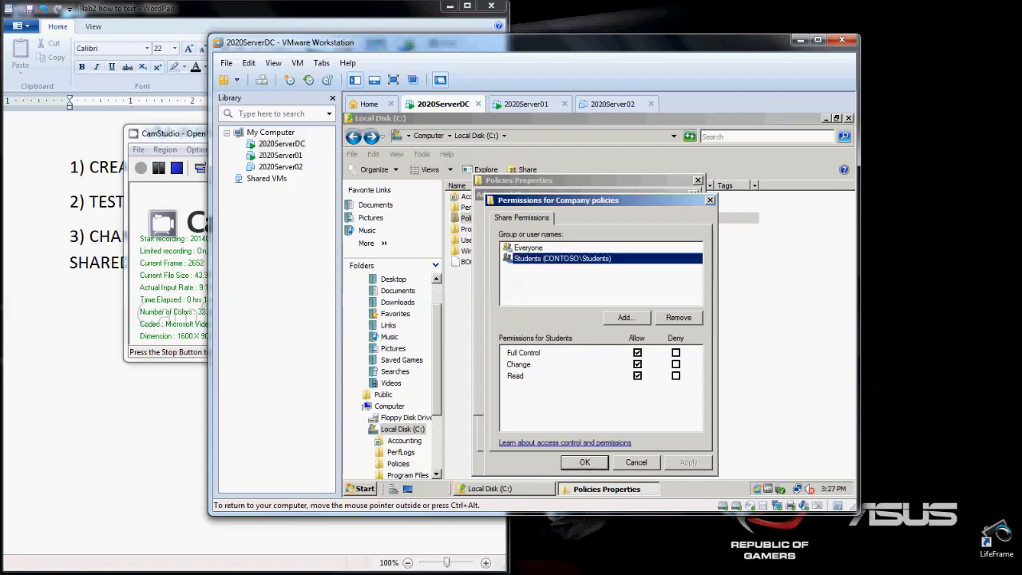
{"action": "left_click", "coordinate": [582, 462]}
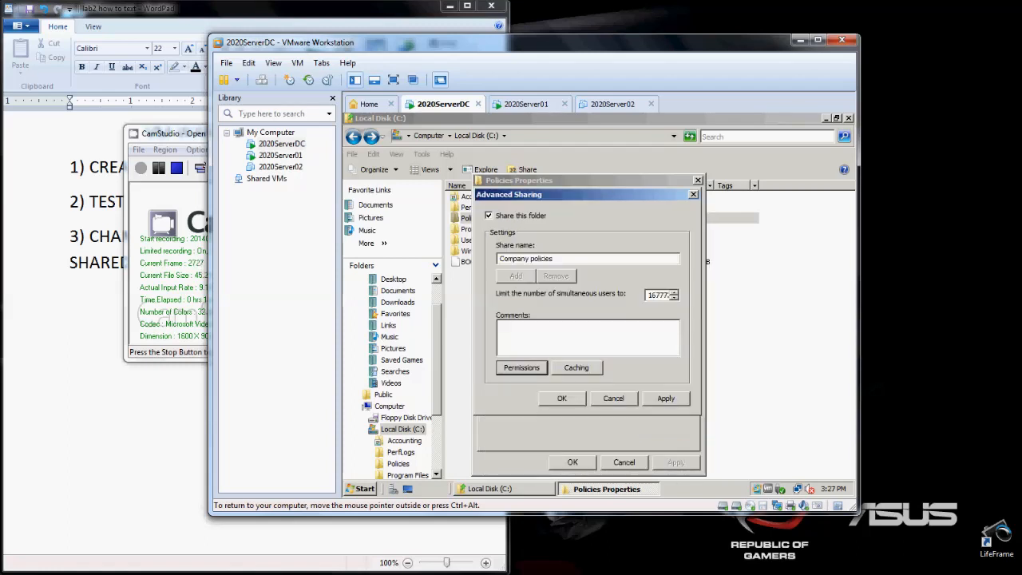
{"action": "left_click", "coordinate": [562, 397]}
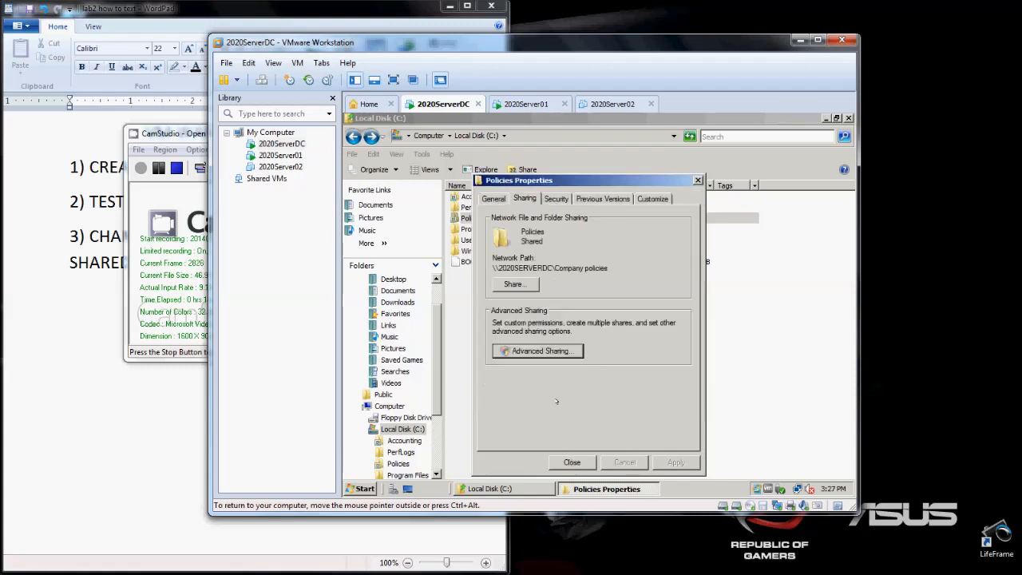
{"action": "left_click", "coordinate": [515, 285]}
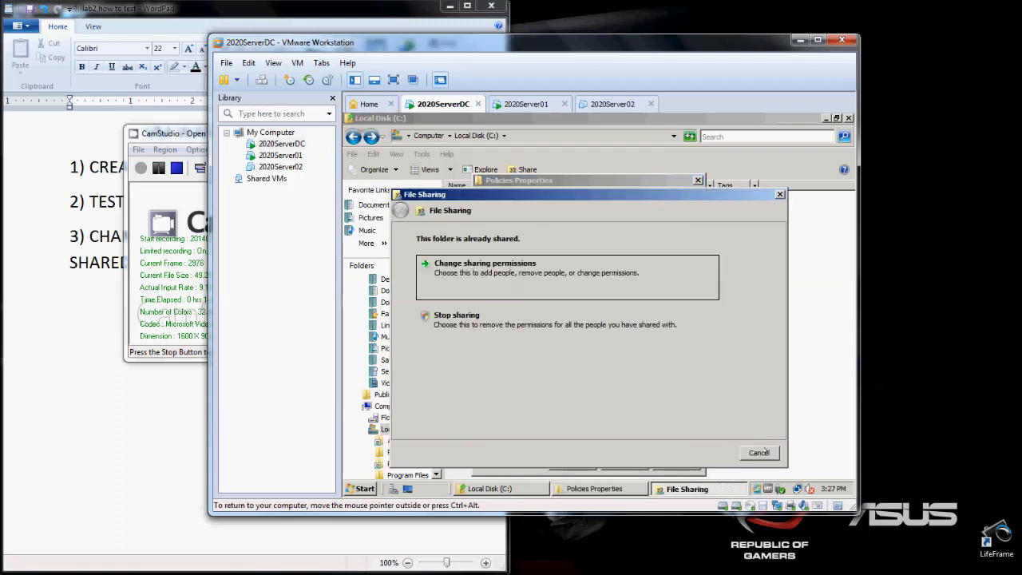
{"action": "left_click", "coordinate": [760, 453]}
{"action": "left_click", "coordinate": [515, 284]}
{"action": "left_click", "coordinate": [758, 453]}
{"action": "left_click", "coordinate": [157, 169]}
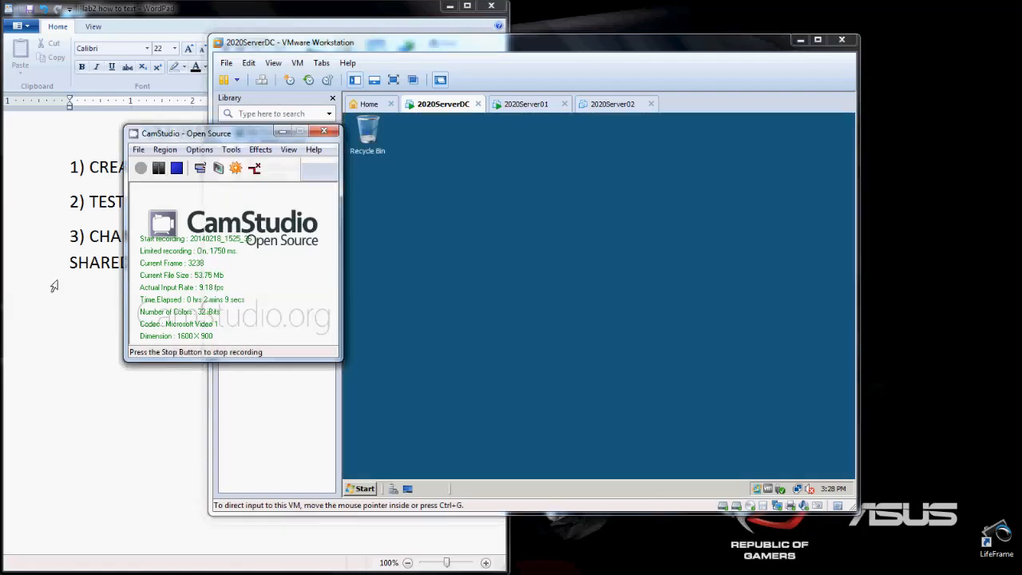
{"action": "left_click", "coordinate": [56, 282]}
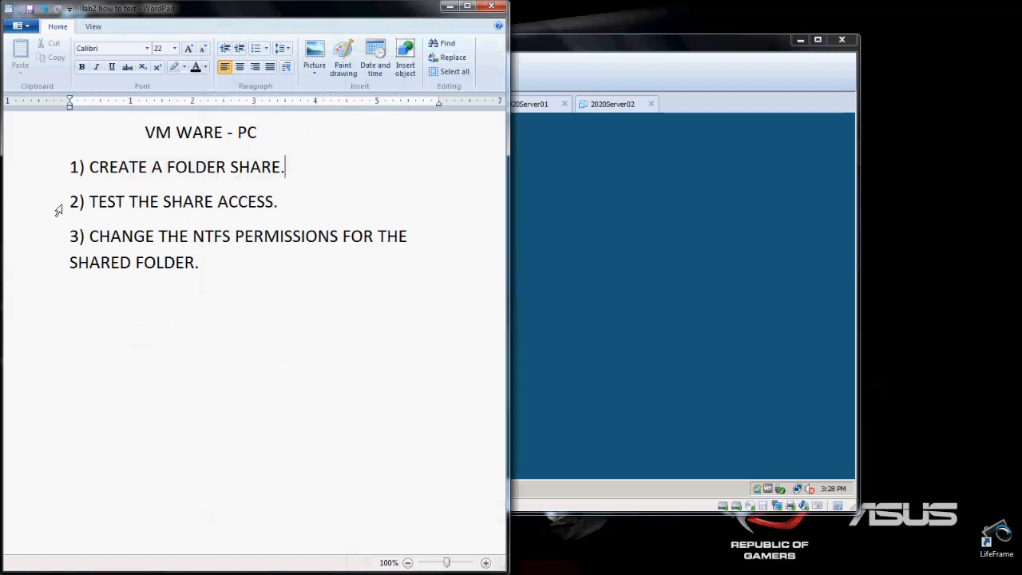
- Switch to the 2020Server01 virtual machine and open its Network window
{"action": "left_click", "coordinate": [611, 231]}
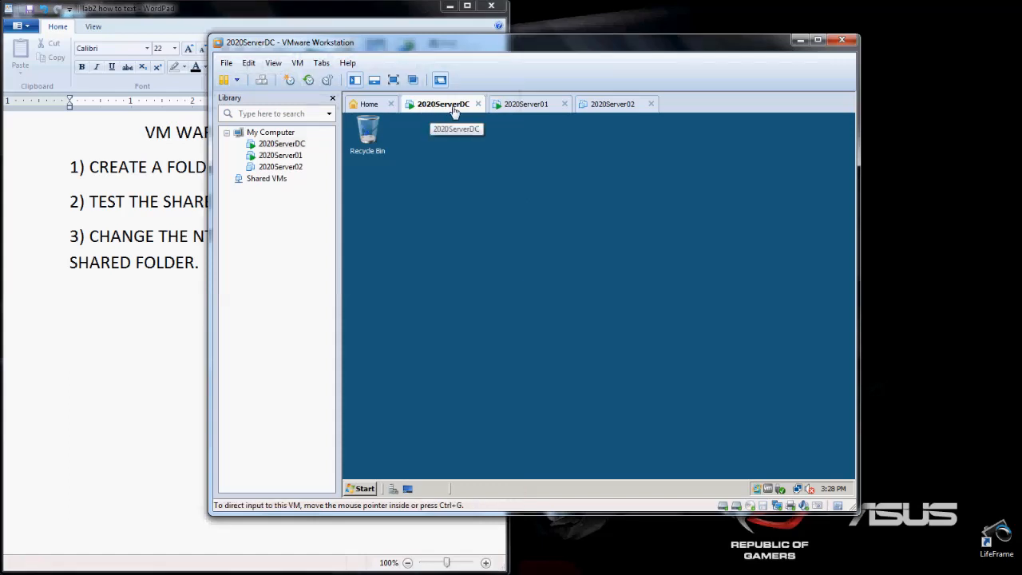
{"action": "left_click", "coordinate": [530, 108]}
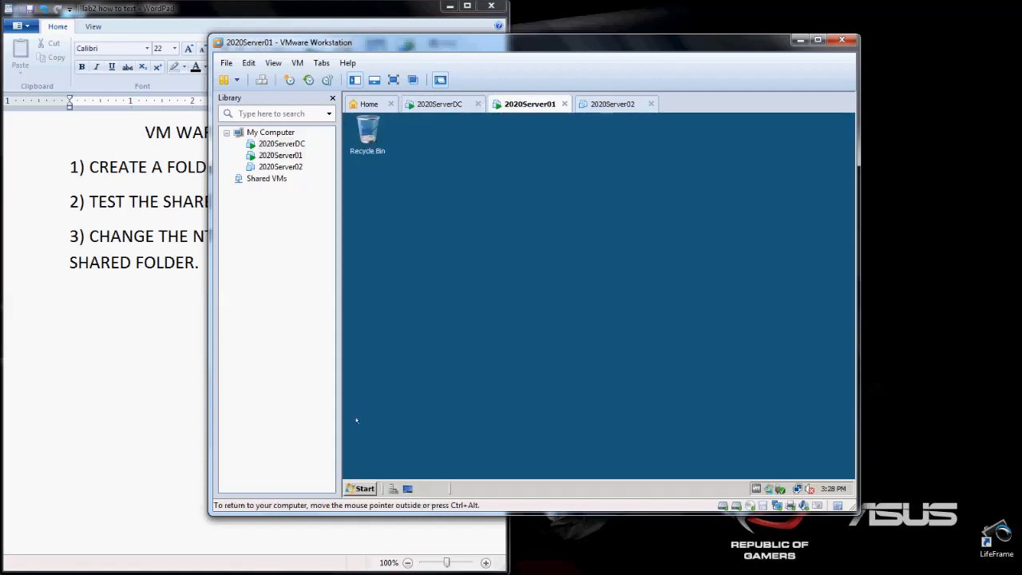
{"action": "left_click", "coordinate": [363, 488]}
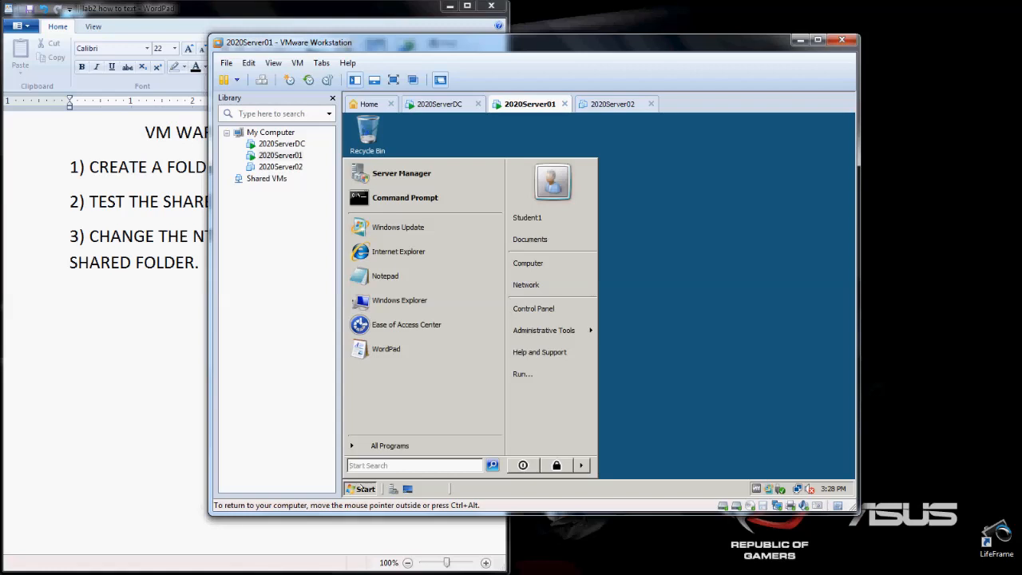
{"action": "left_click", "coordinate": [525, 284]}
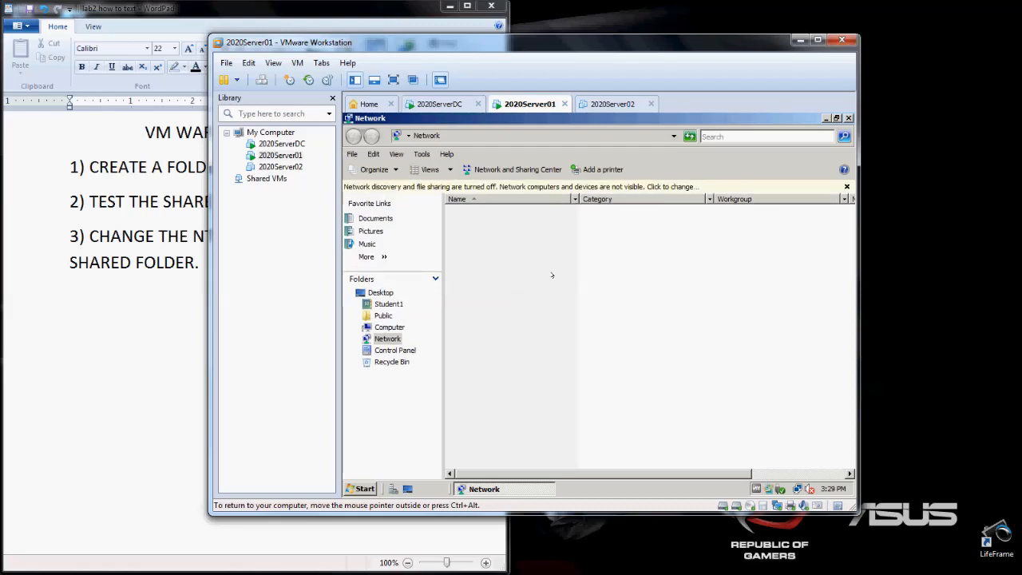
- Turn on network discovery and file sharing on 2020Server01, making the connected network a private network
{"action": "left_click", "coordinate": [520, 187]}
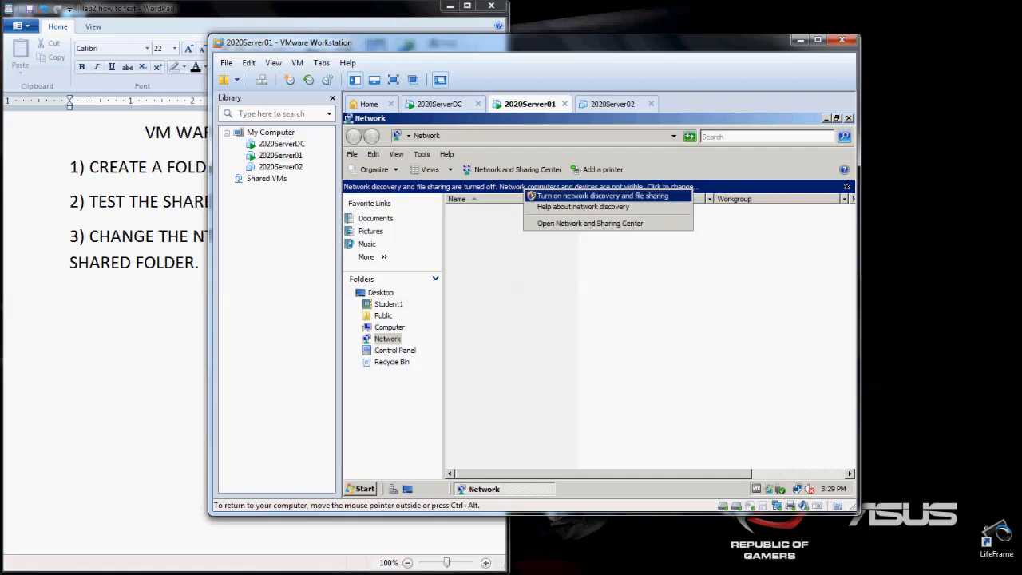
{"action": "left_click", "coordinate": [531, 195]}
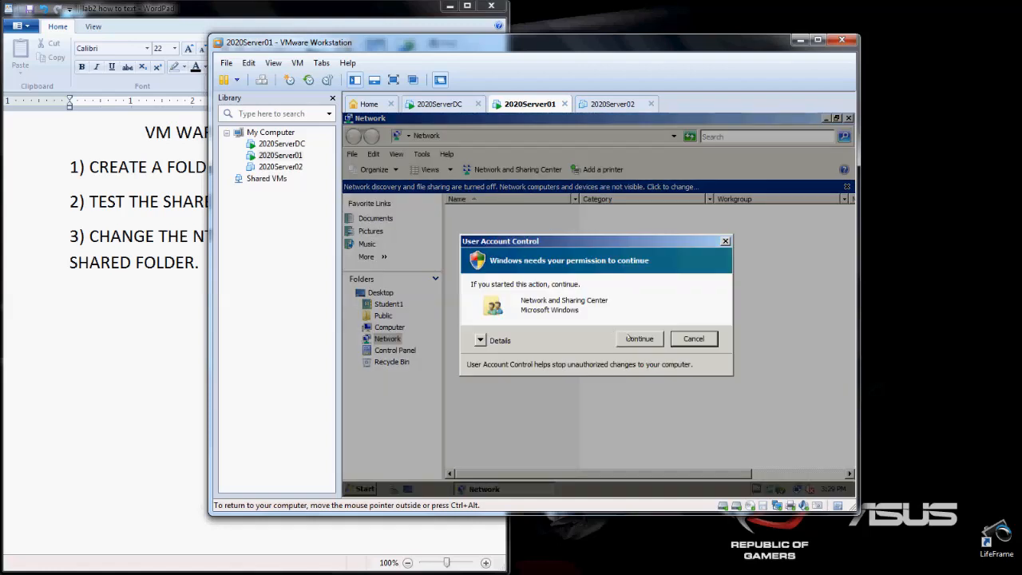
{"action": "left_click", "coordinate": [634, 339]}
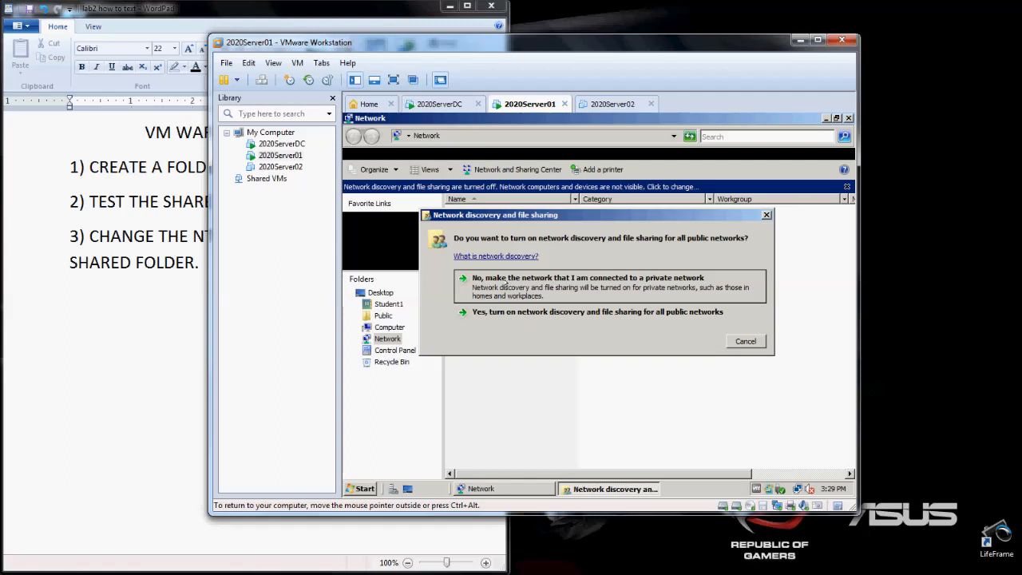
{"action": "left_click", "coordinate": [506, 283]}
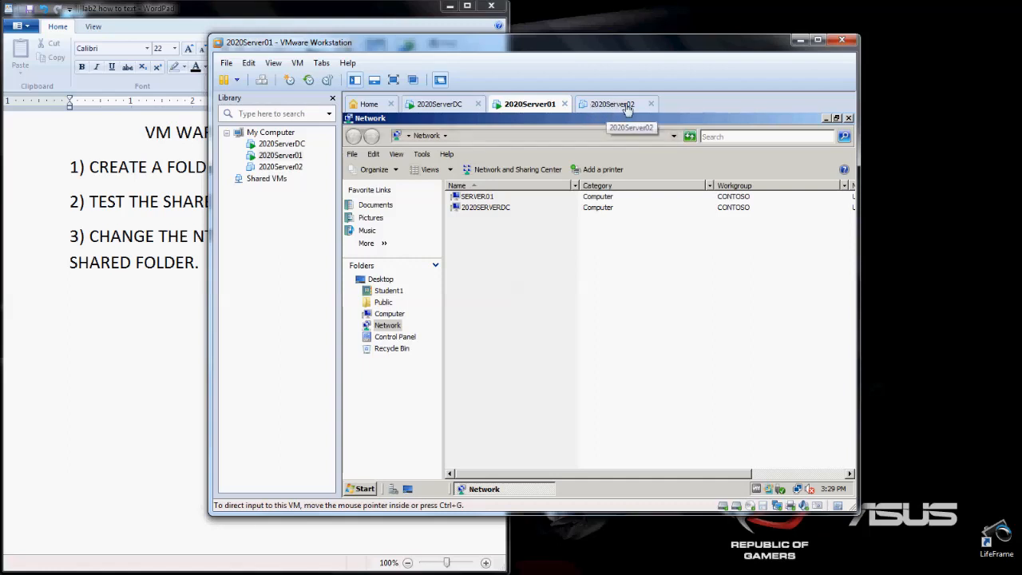
- Open the Company policies share on the 2020SERVERDC computer from the network list
{"action": "left_click", "coordinate": [483, 196]}
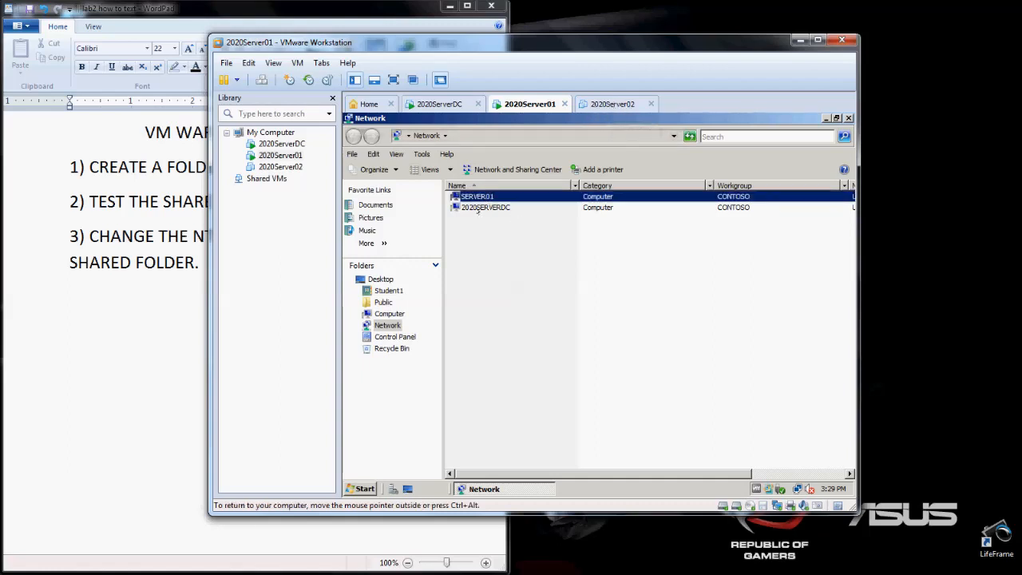
{"action": "left_click", "coordinate": [477, 208]}
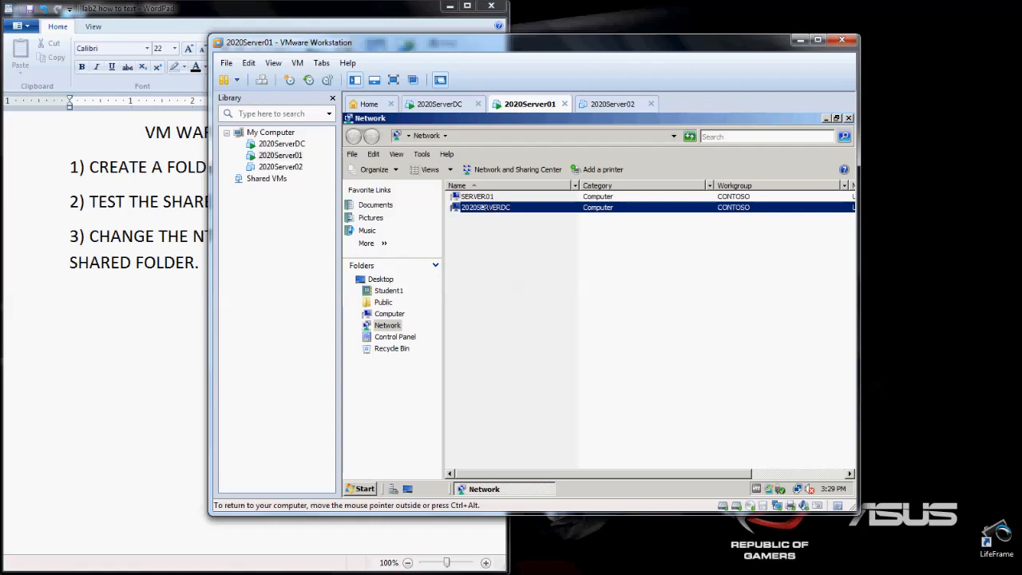
{"action": "double_click", "coordinate": [482, 207]}
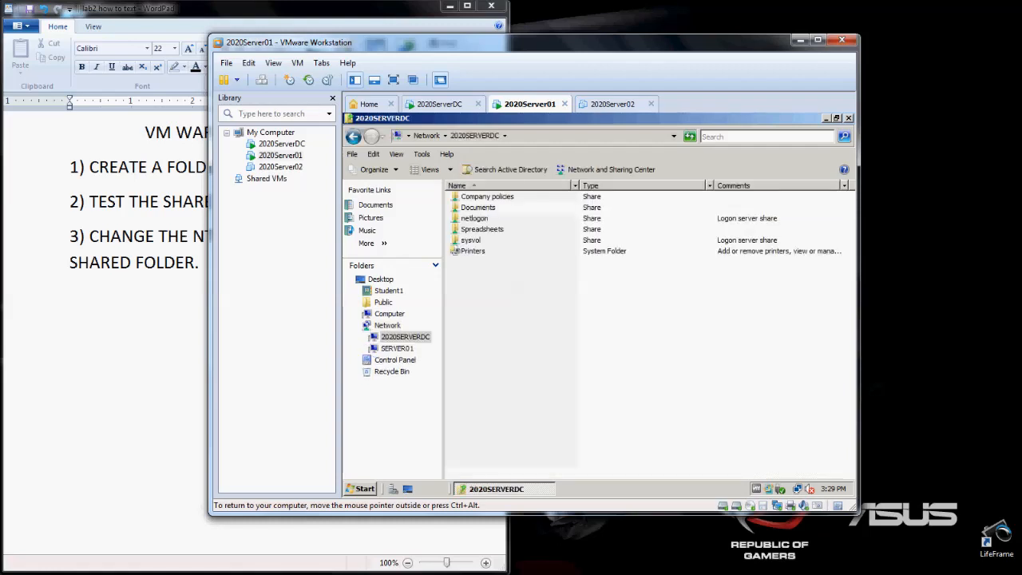
{"action": "left_click", "coordinate": [500, 195]}
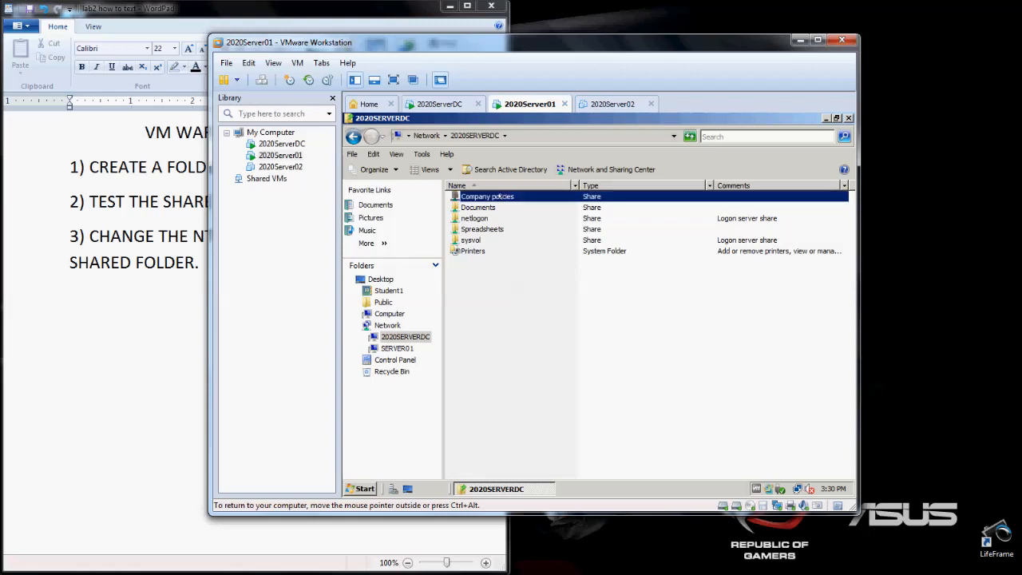
{"action": "double_click", "coordinate": [499, 196]}
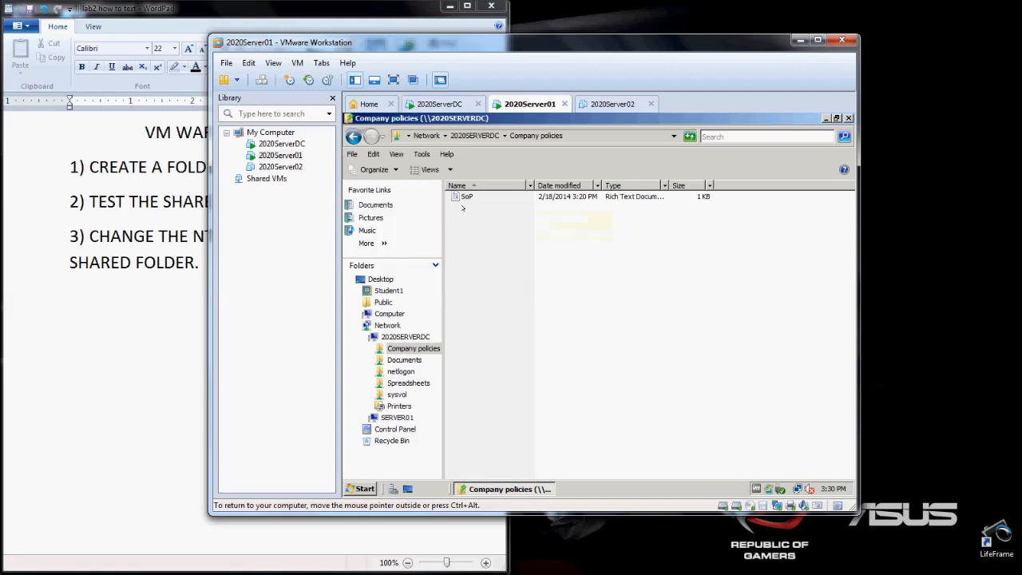
- Open the SoP document in the share and append "Lets attempt to change the file xD" to its text
{"action": "left_click", "coordinate": [467, 196]}
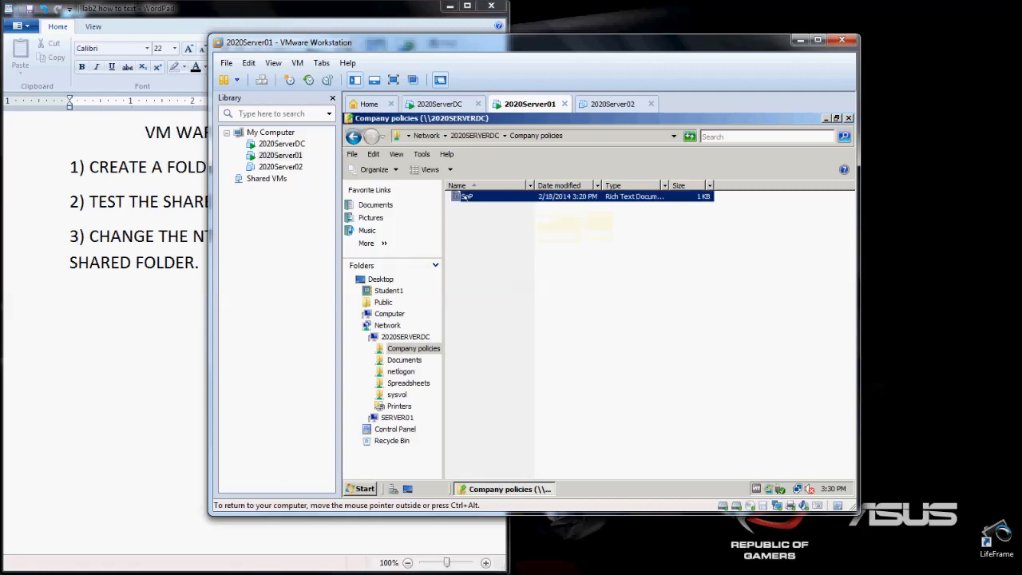
{"action": "double_click", "coordinate": [466, 196]}
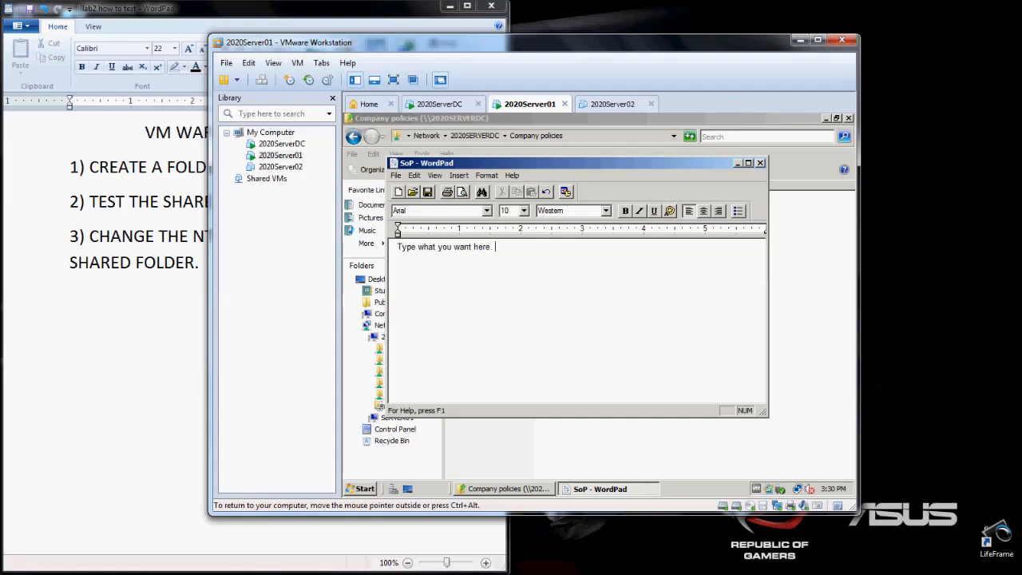
{"action": "type", "text": "C"}
{"action": "key", "text": "BackSpace"}
{"action": "type", "text": "Lets attempts"}
{"action": "key", "text": "BackSpace"}
{"action": "type", "text": "to change the file xD"}
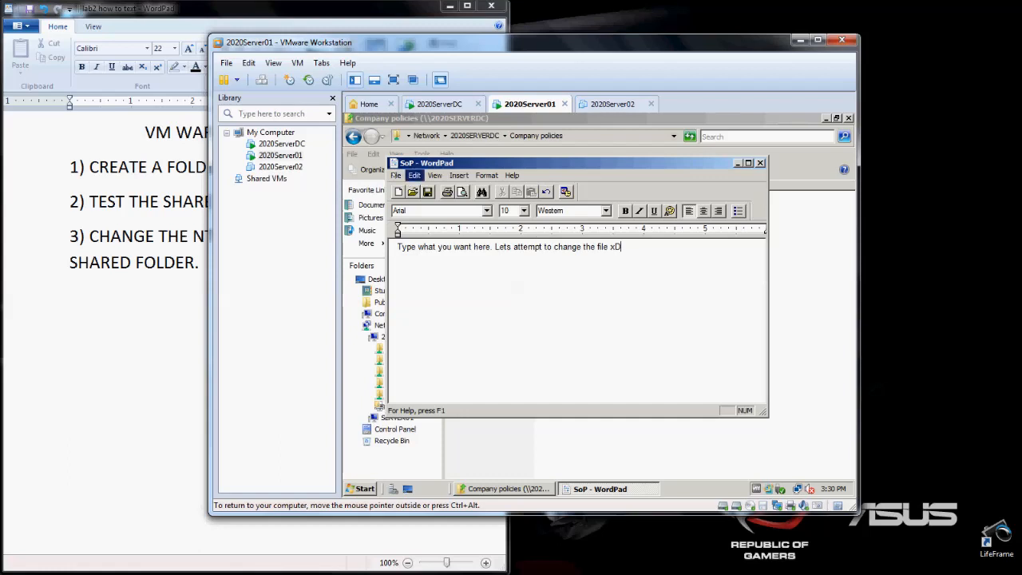
- Save and close the SoP document, and close the network folder window on 2020Server01
{"action": "left_click", "coordinate": [397, 175]}
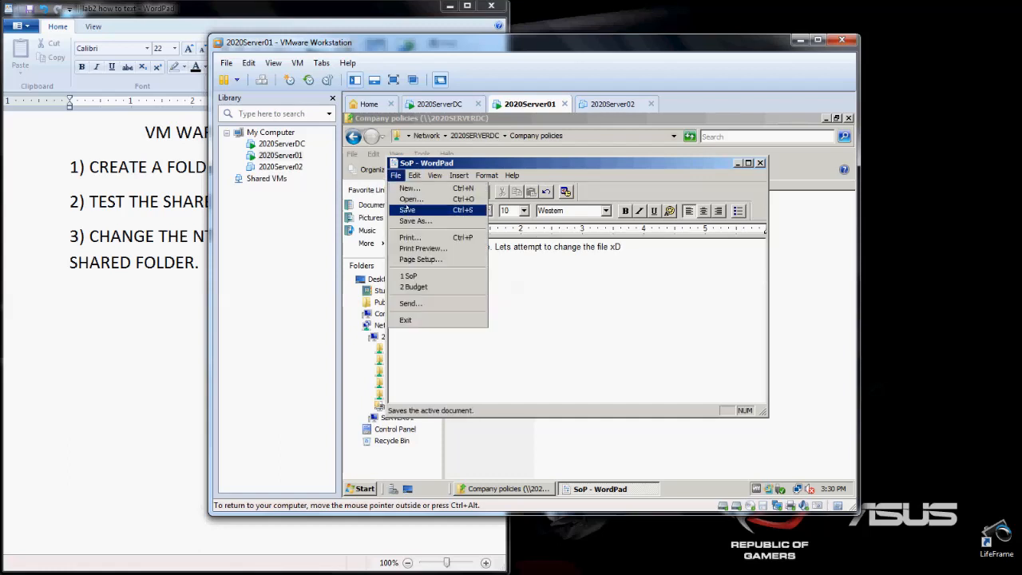
{"action": "left_click", "coordinate": [407, 209]}
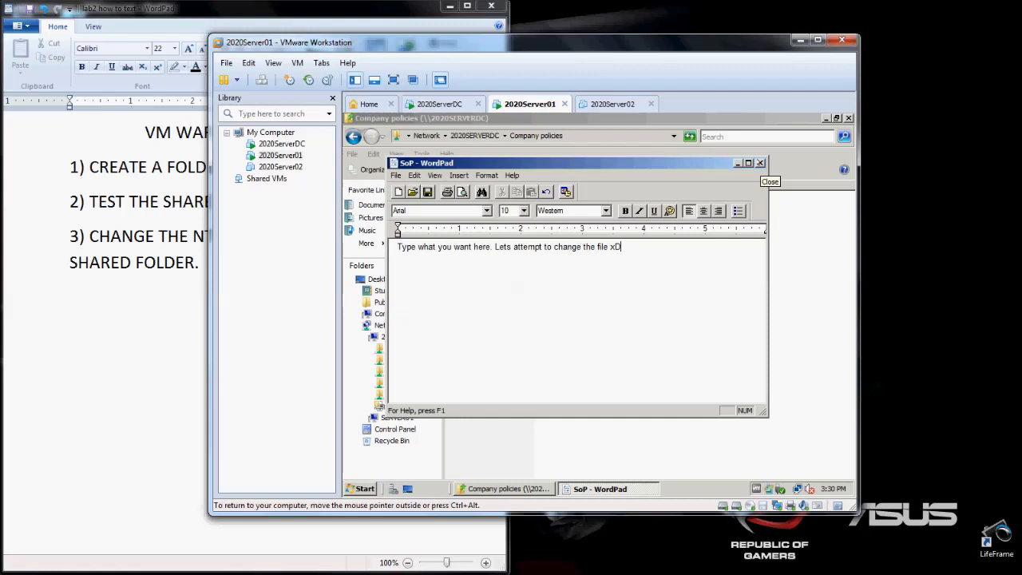
{"action": "left_click", "coordinate": [759, 163]}
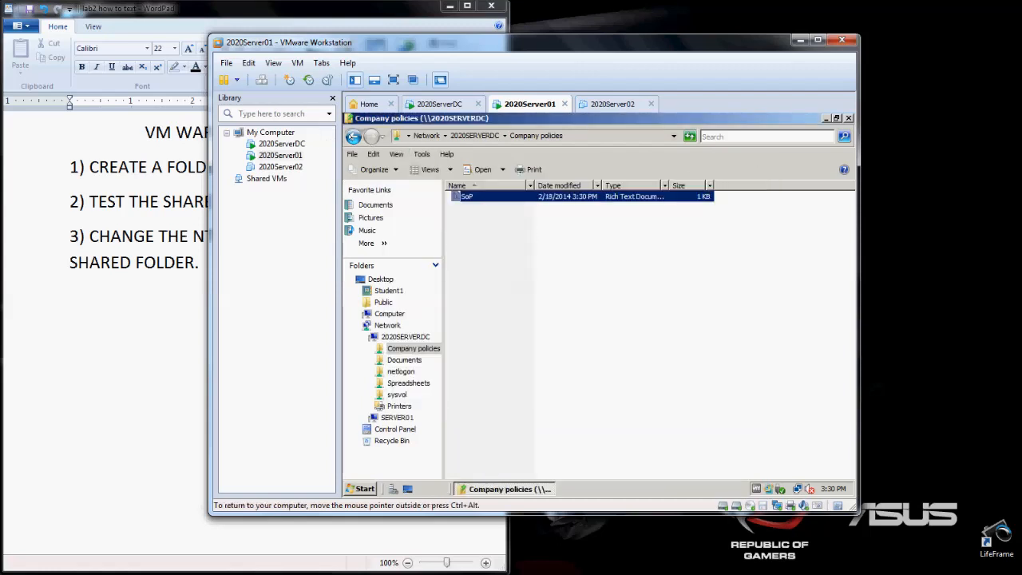
{"action": "left_click", "coordinate": [353, 137]}
{"action": "left_click", "coordinate": [353, 136]}
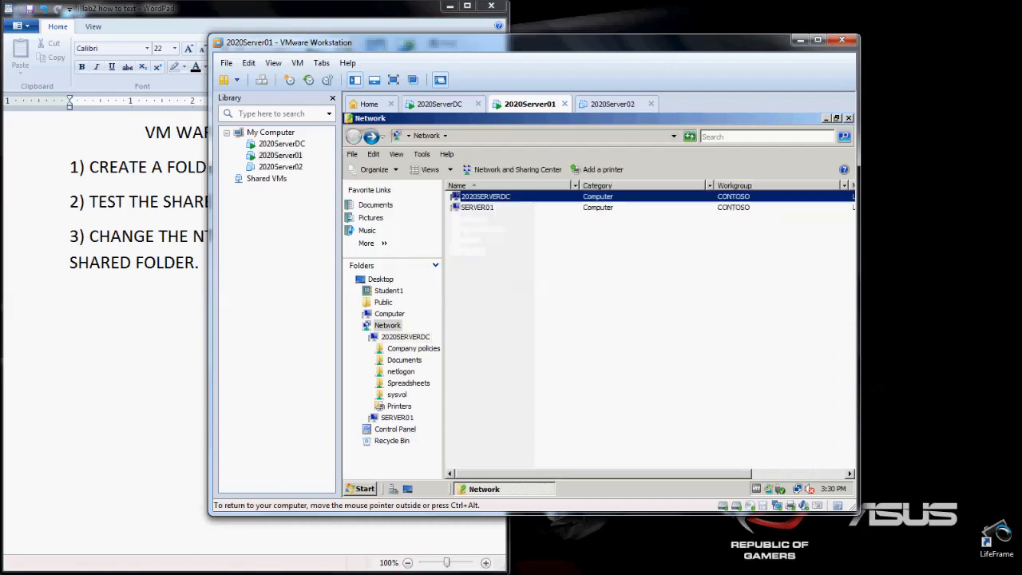
{"action": "left_click", "coordinate": [847, 117]}
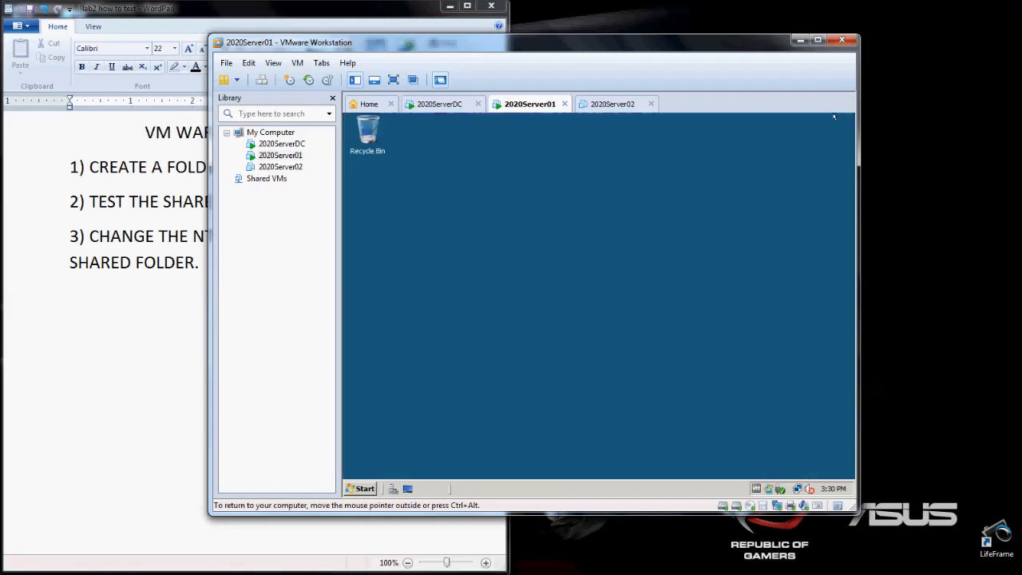
- Switch back to the 2020ServerDC virtual machine and open Windows Explorer from the Accessories
{"action": "left_click", "coordinate": [441, 110]}
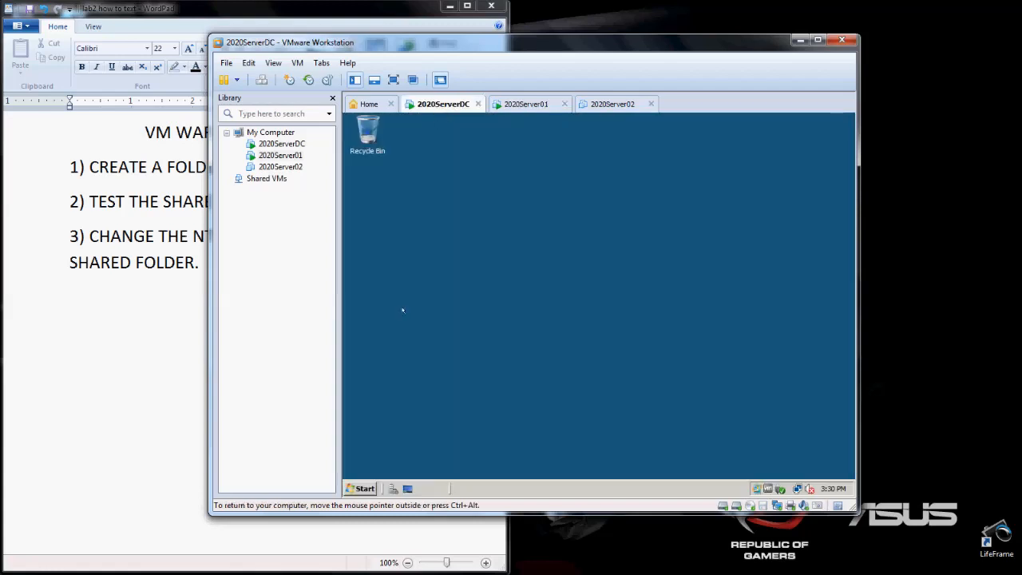
{"action": "left_click", "coordinate": [363, 488]}
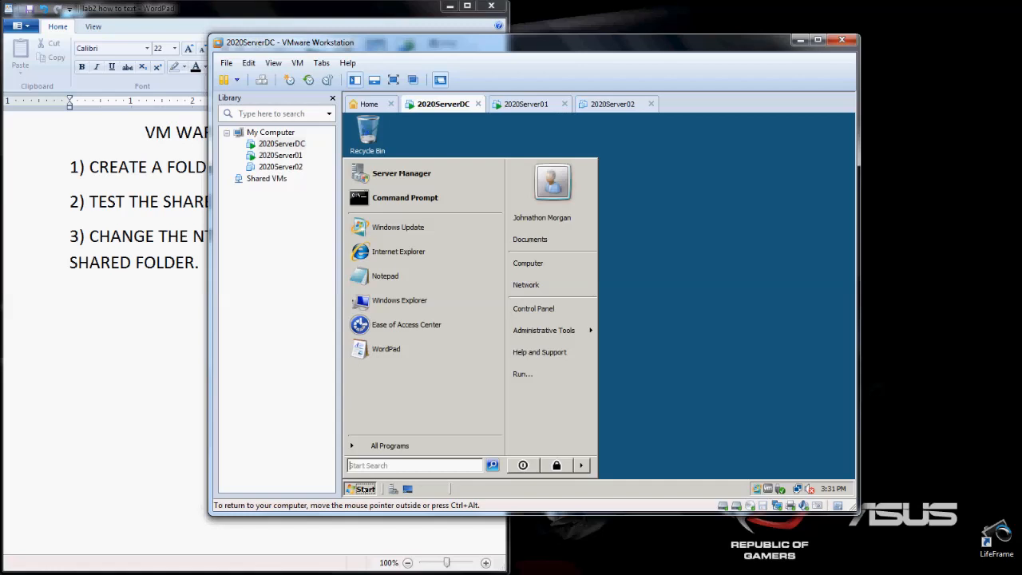
{"action": "left_click", "coordinate": [365, 444]}
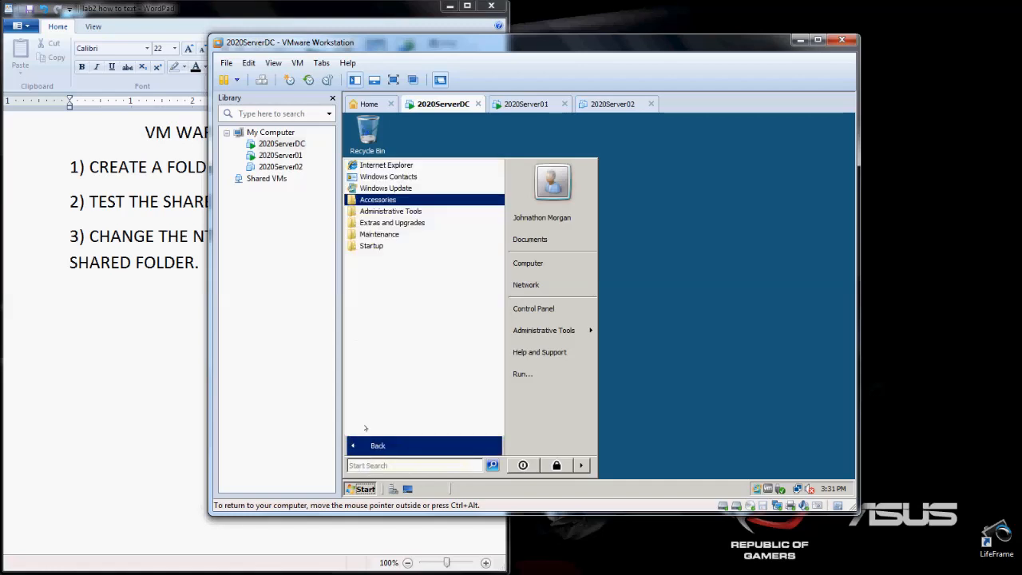
{"action": "left_click", "coordinate": [376, 200]}
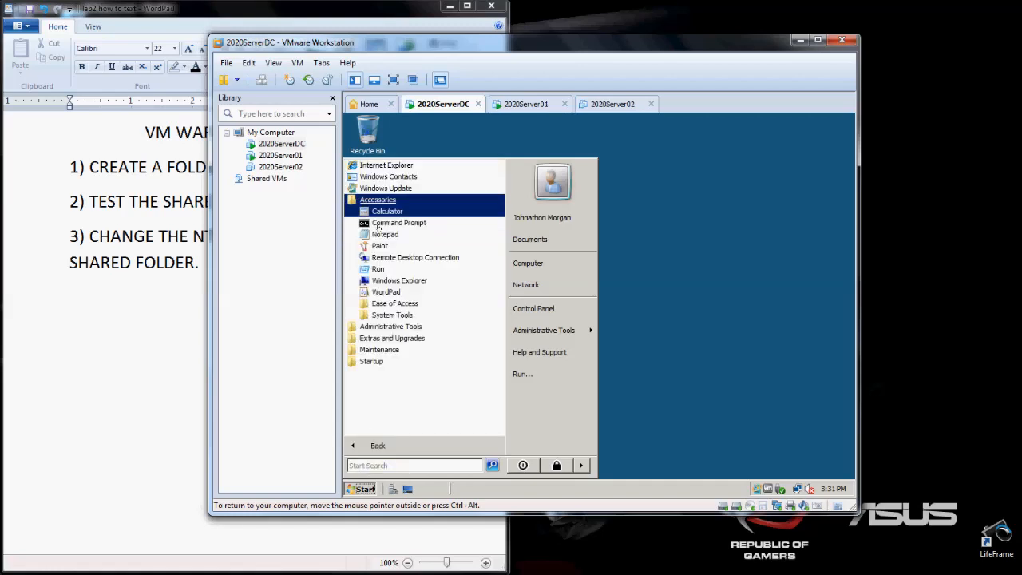
{"action": "left_click", "coordinate": [399, 280]}
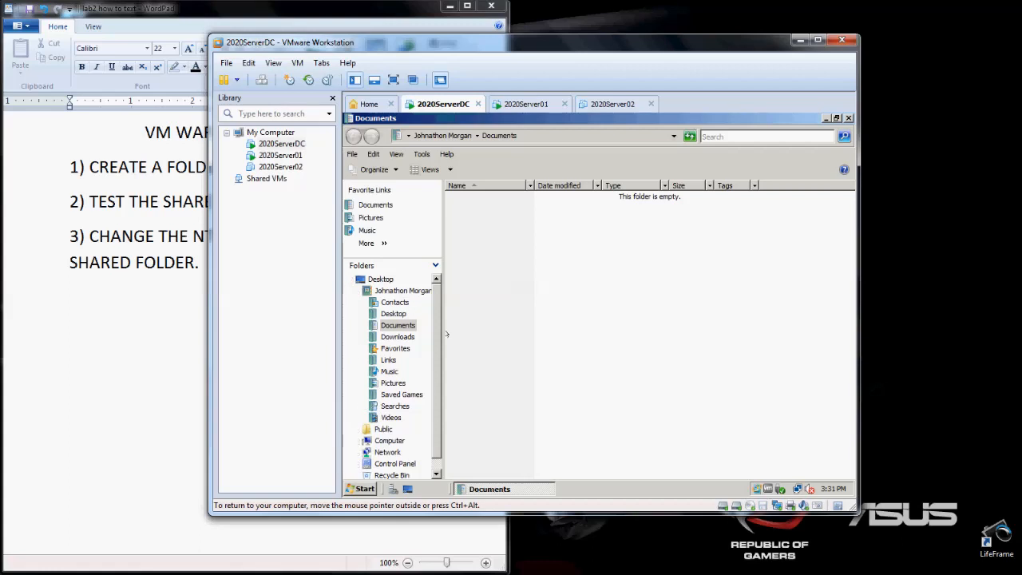
- Browse to Local Disk (C:) under Computer and open the Policies folder
{"action": "left_click_drag", "start_coordinate": [437, 340], "coordinate": [437, 367]}
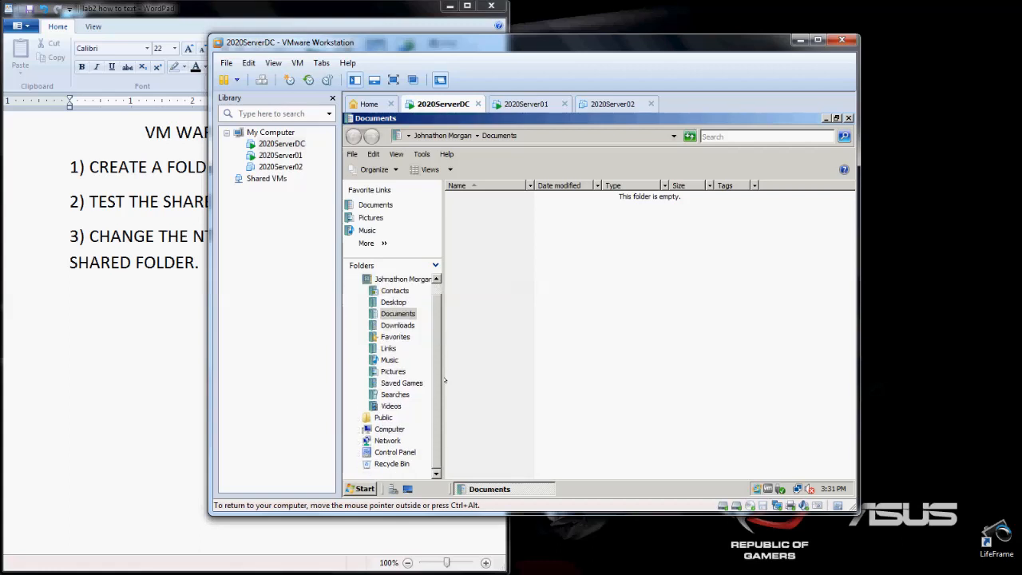
{"action": "left_click", "coordinate": [390, 428]}
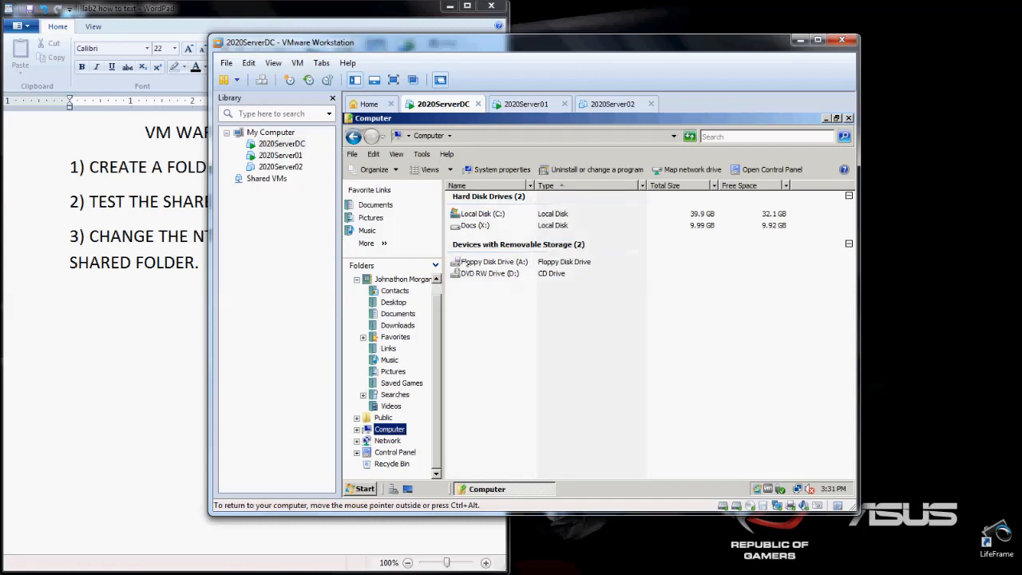
{"action": "left_click", "coordinate": [355, 429]}
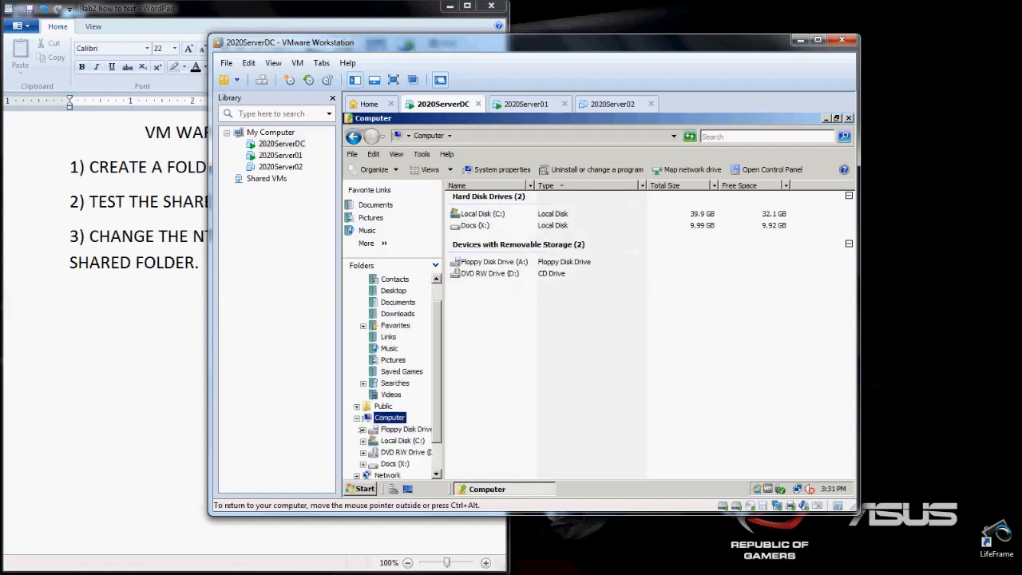
{"action": "left_click", "coordinate": [402, 441]}
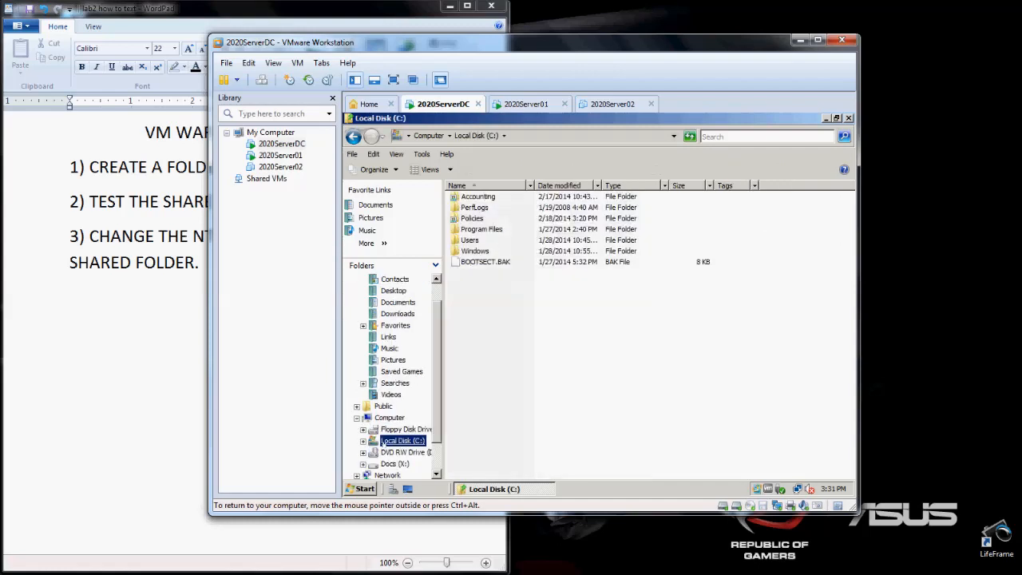
{"action": "left_click", "coordinate": [472, 218]}
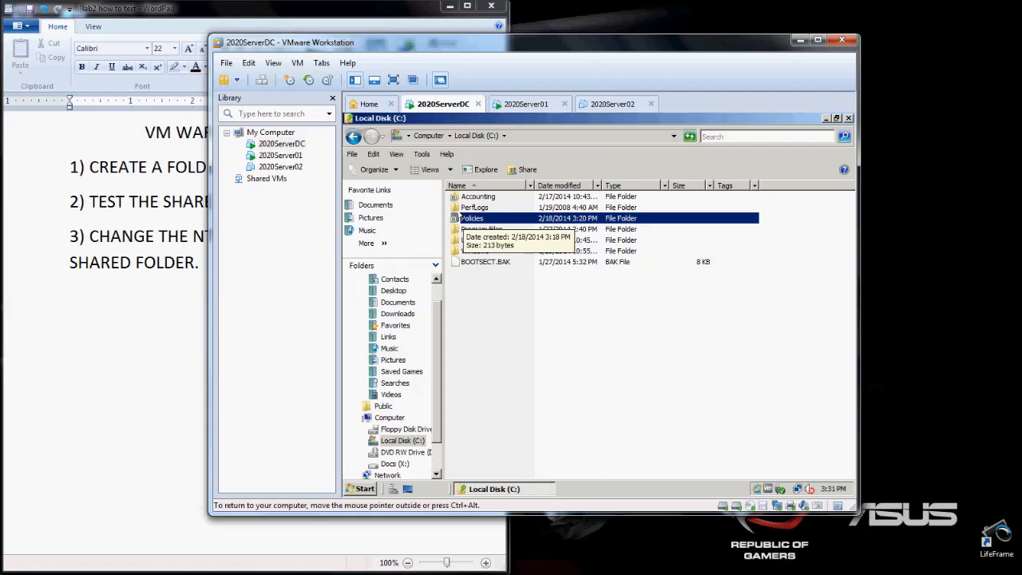
{"action": "double_click", "coordinate": [471, 218]}
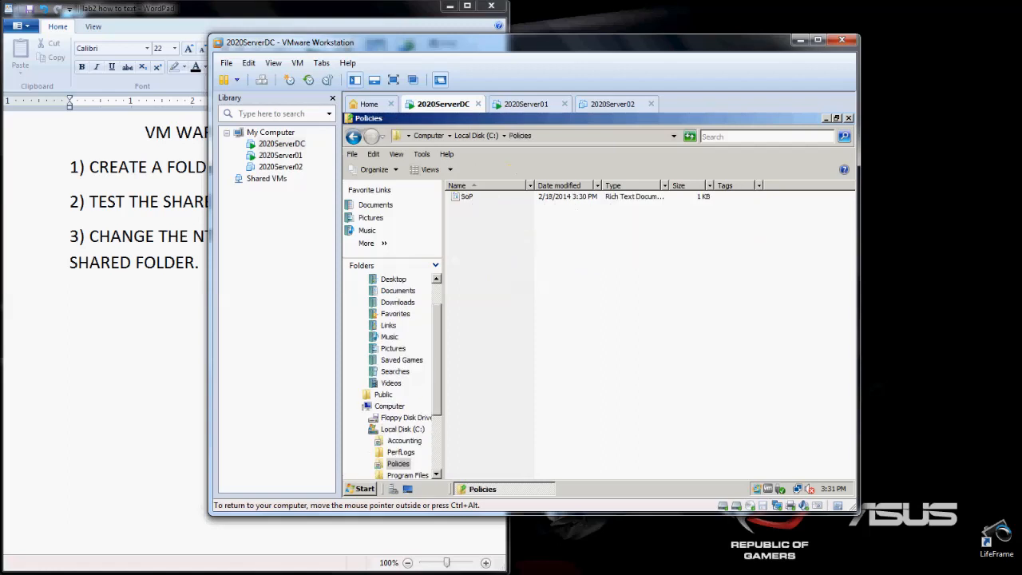
- Open the SoP document in the Policies folder, check the sentence appended from 2020Server01, and close the document
{"action": "left_click", "coordinate": [465, 196]}
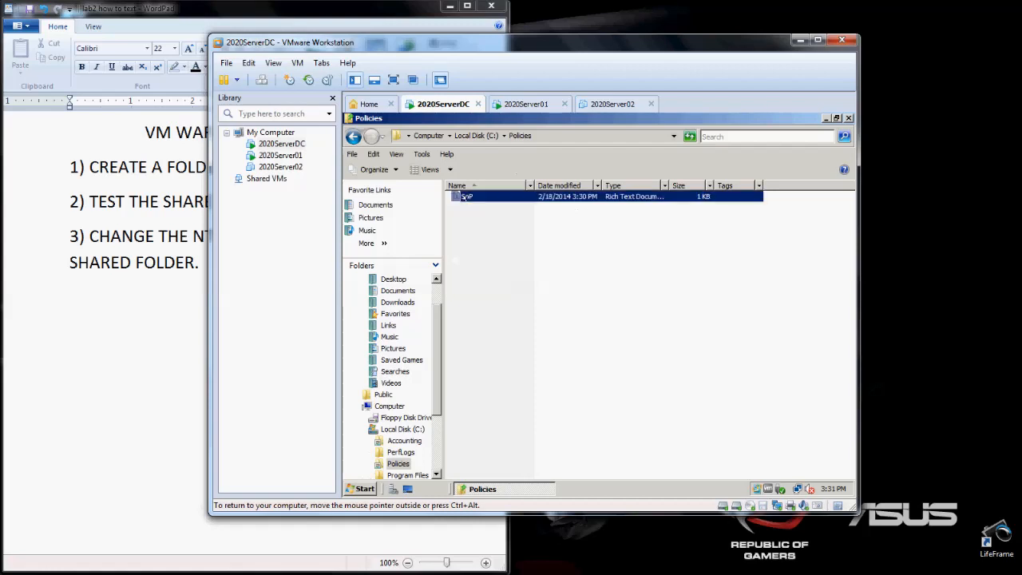
{"action": "double_click", "coordinate": [466, 196]}
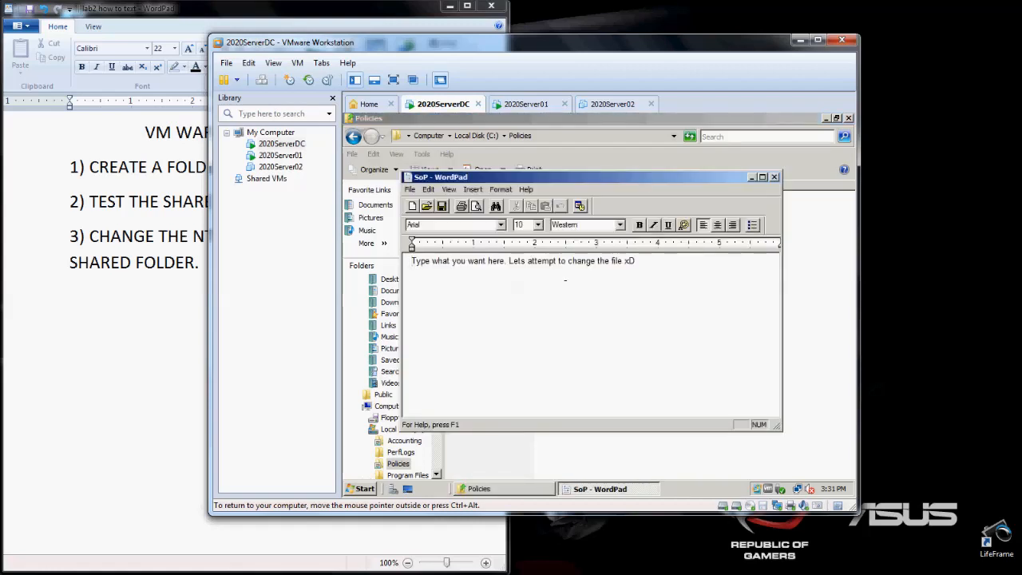
{"action": "left_click_drag", "start_coordinate": [674, 266], "coordinate": [504, 271]}
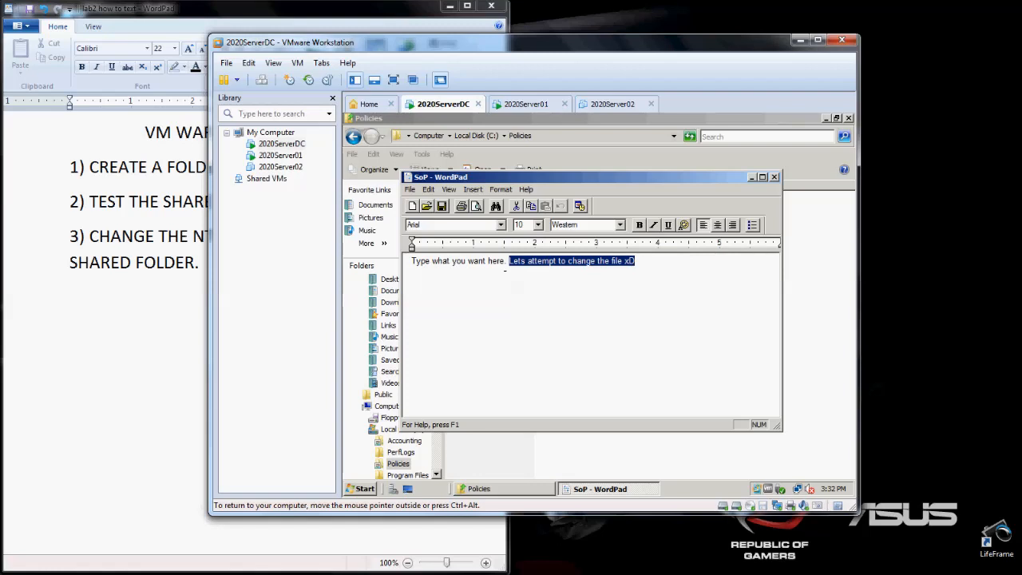
{"action": "left_click_drag", "start_coordinate": [636, 261], "coordinate": [505, 260]}
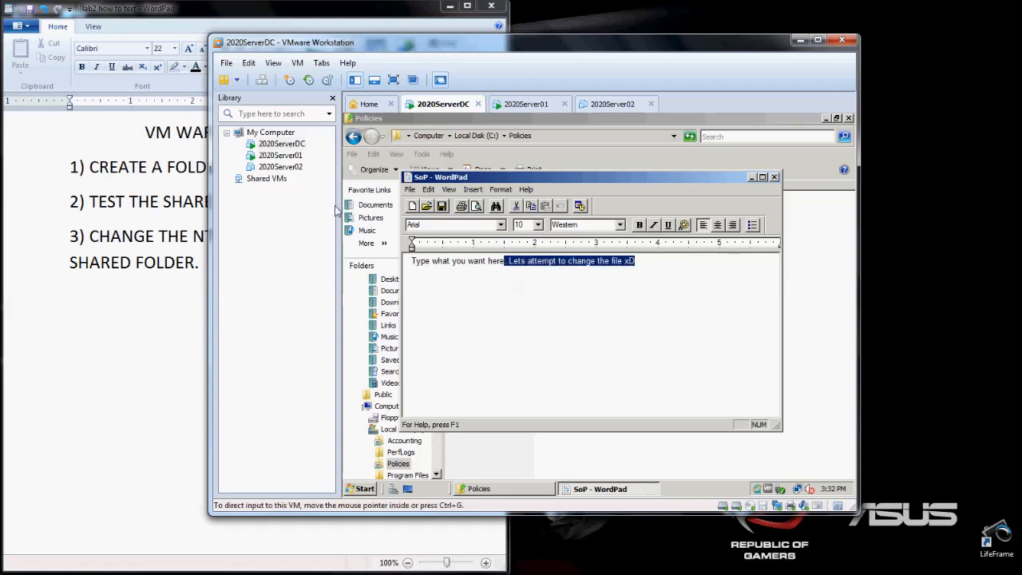
{"action": "left_click", "coordinate": [774, 176]}
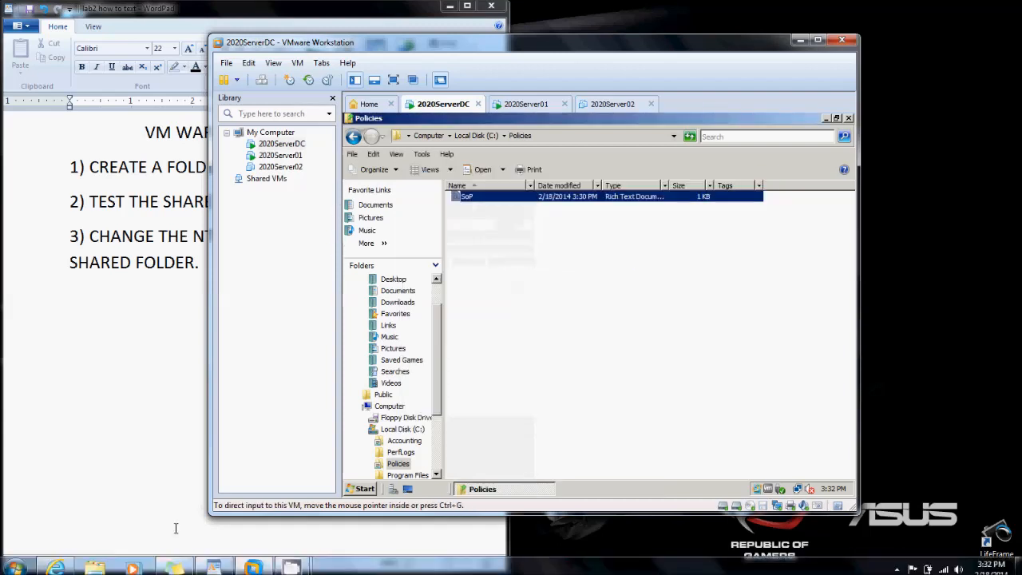
{"action": "left_click", "coordinate": [303, 565]}
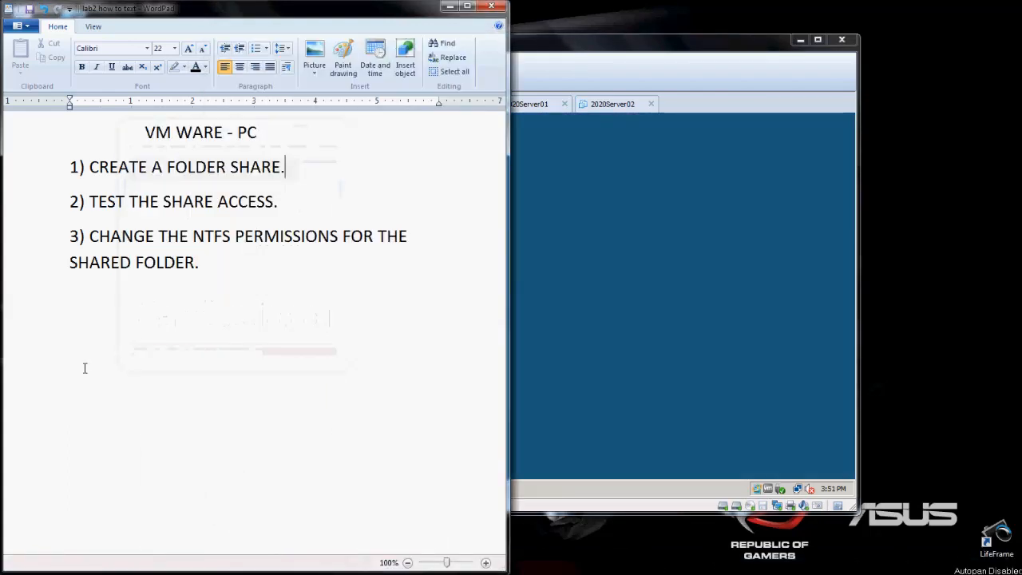
- Return to the 2020ServerDC virtual machine and open Windows Explorer on it
{"action": "left_click", "coordinate": [601, 246]}
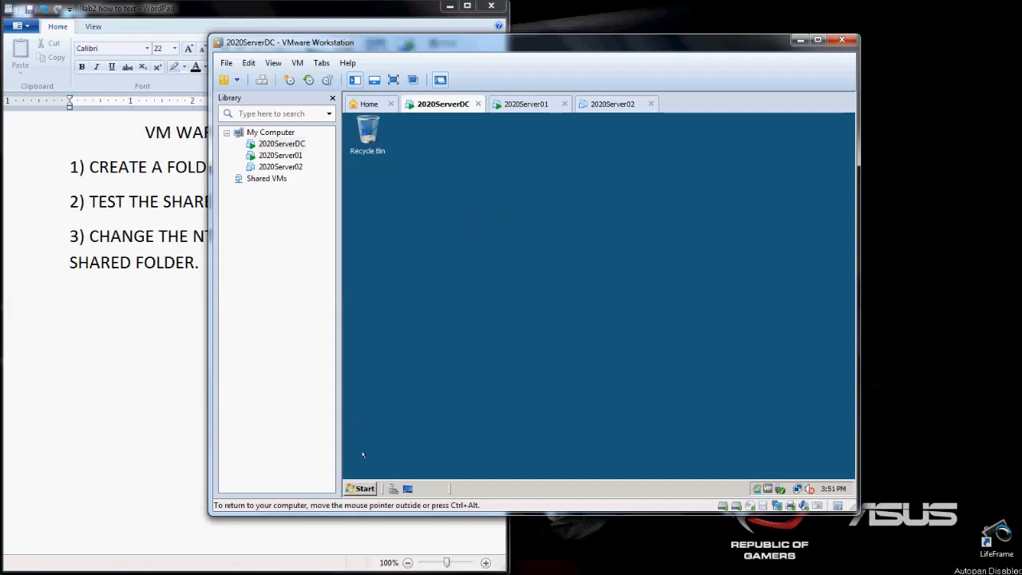
{"action": "left_click", "coordinate": [361, 489]}
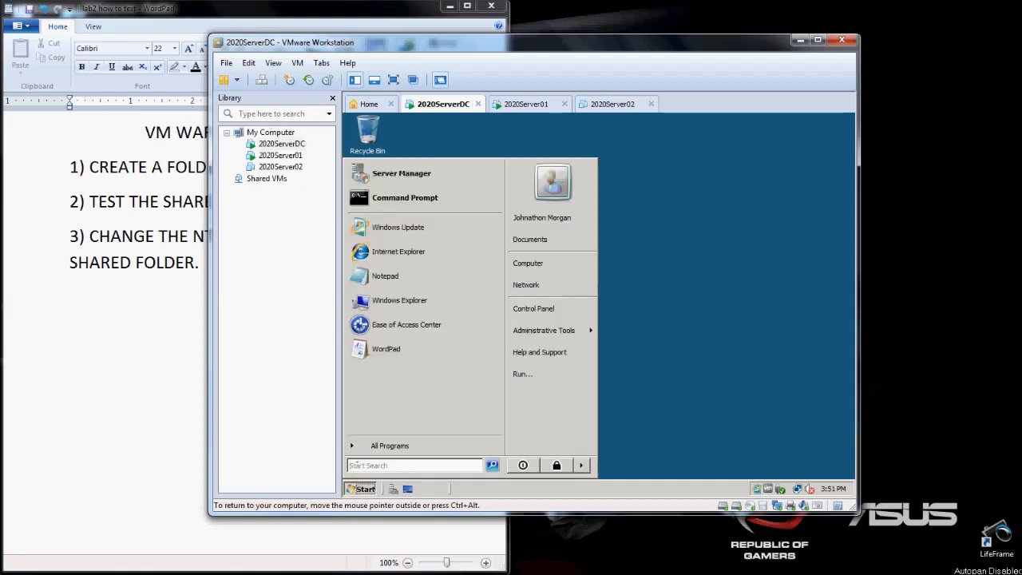
{"action": "left_click", "coordinate": [364, 447]}
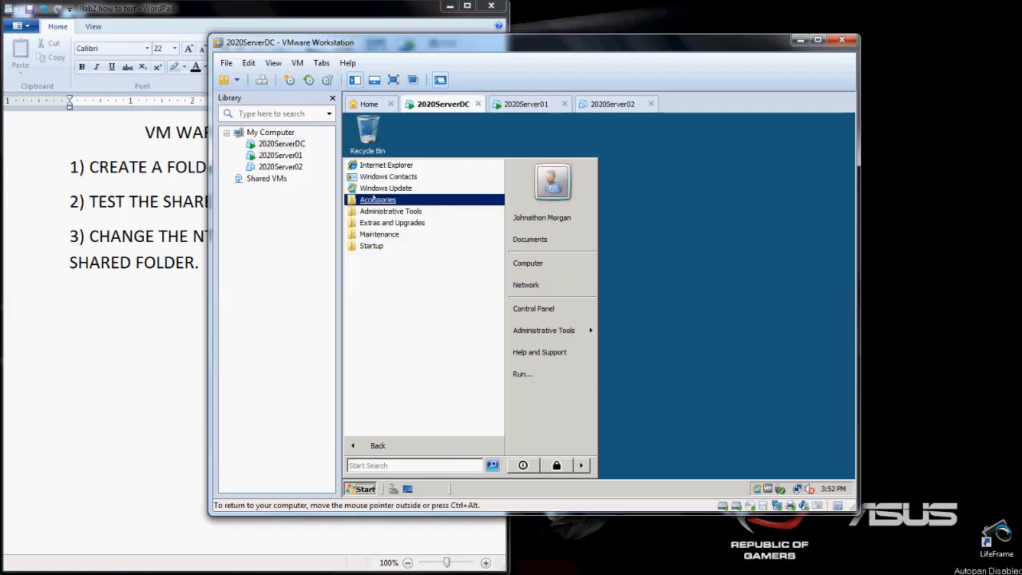
{"action": "left_click", "coordinate": [373, 199]}
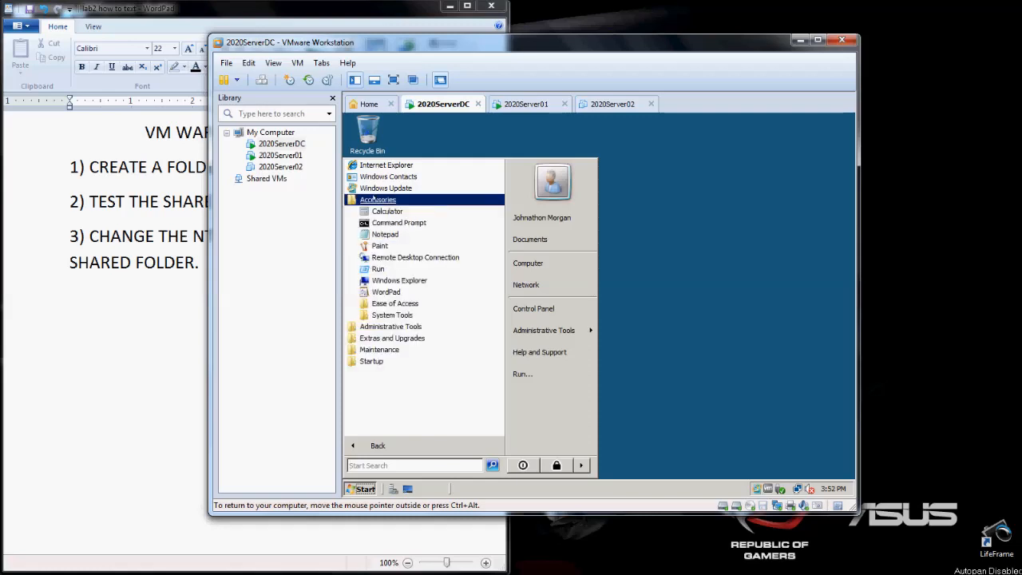
{"action": "left_click", "coordinate": [375, 280]}
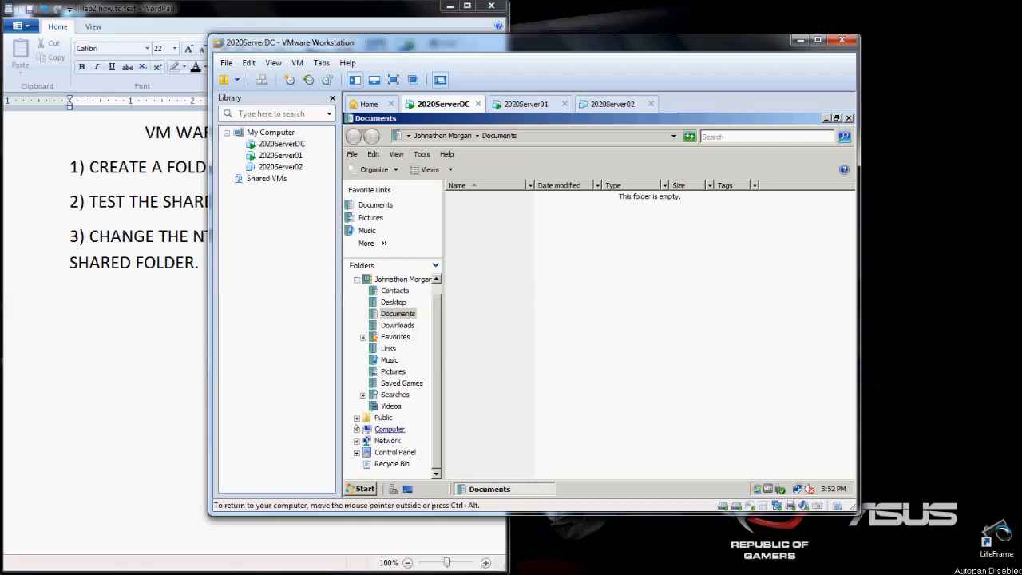
- Browse to Local Disk (C:) under Computer and open the security properties of the Policies folder
{"action": "left_click", "coordinate": [357, 428]}
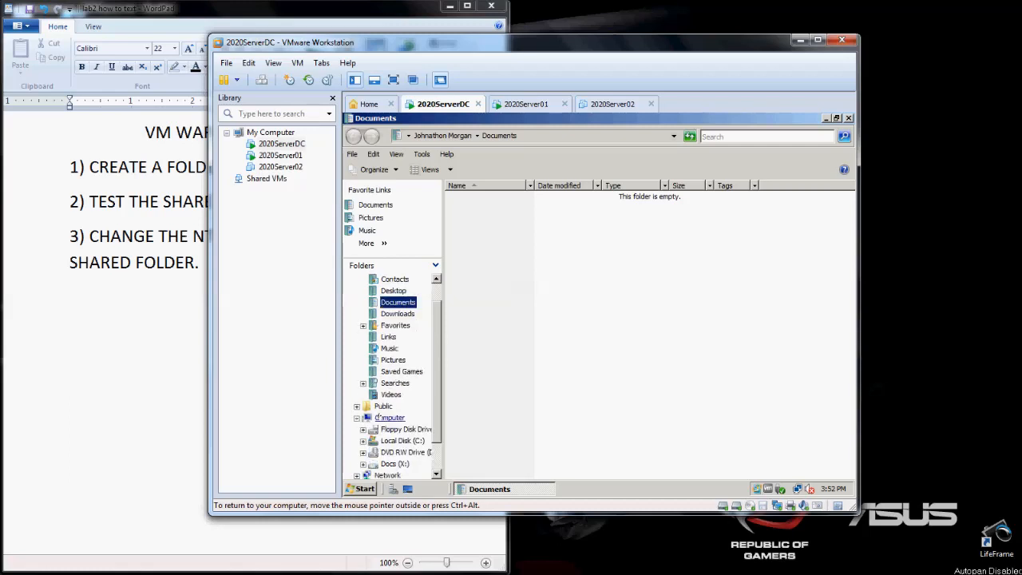
{"action": "left_click", "coordinate": [402, 441]}
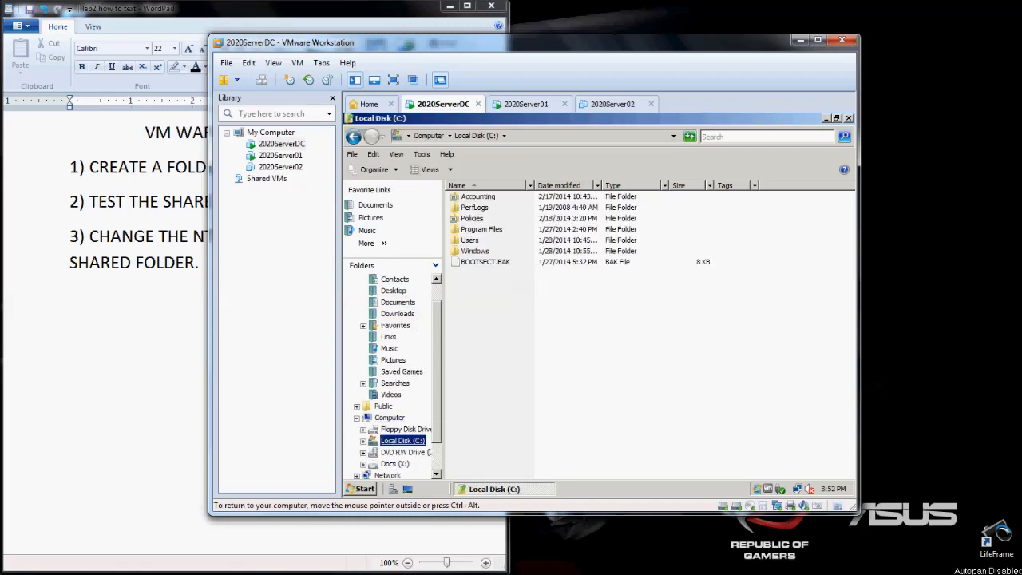
{"action": "left_click", "coordinate": [471, 218]}
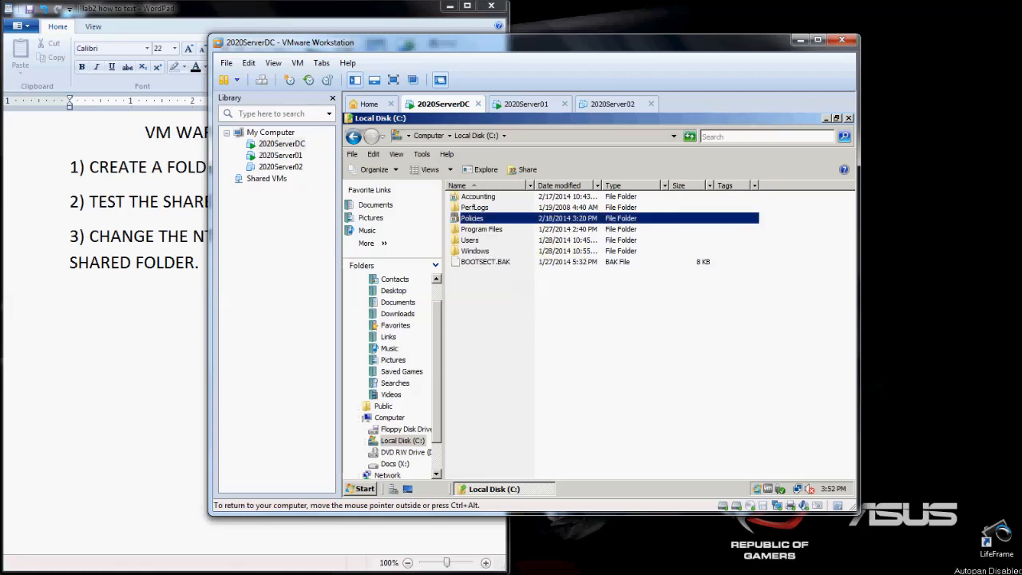
{"action": "right_click", "coordinate": [473, 218]}
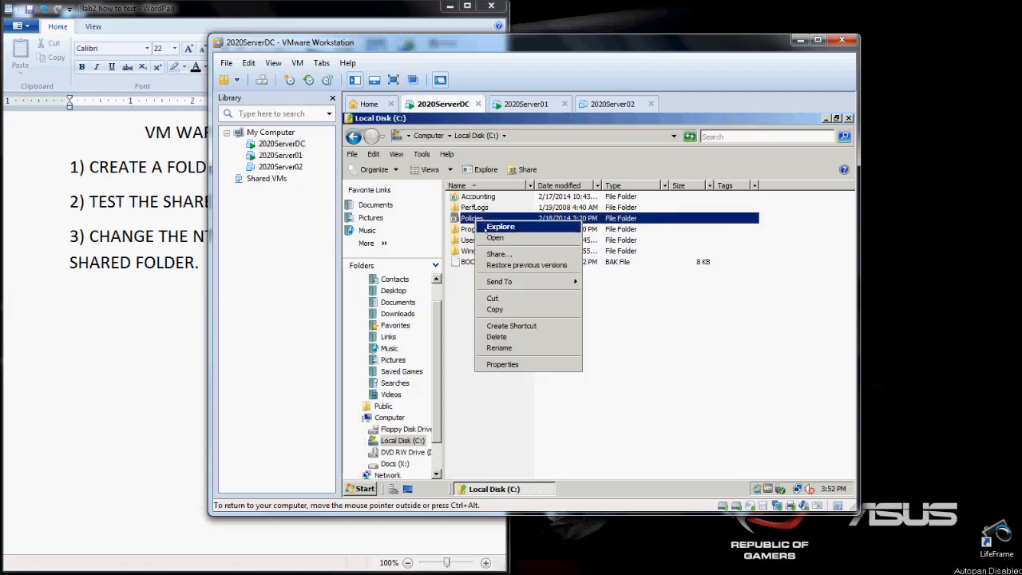
{"action": "left_click", "coordinate": [508, 364]}
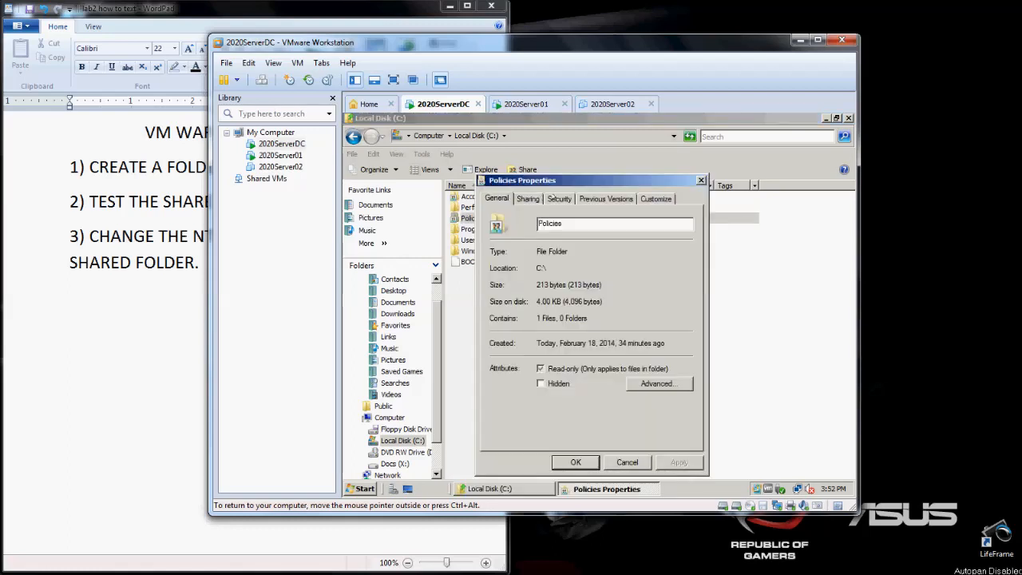
{"action": "left_click", "coordinate": [560, 198]}
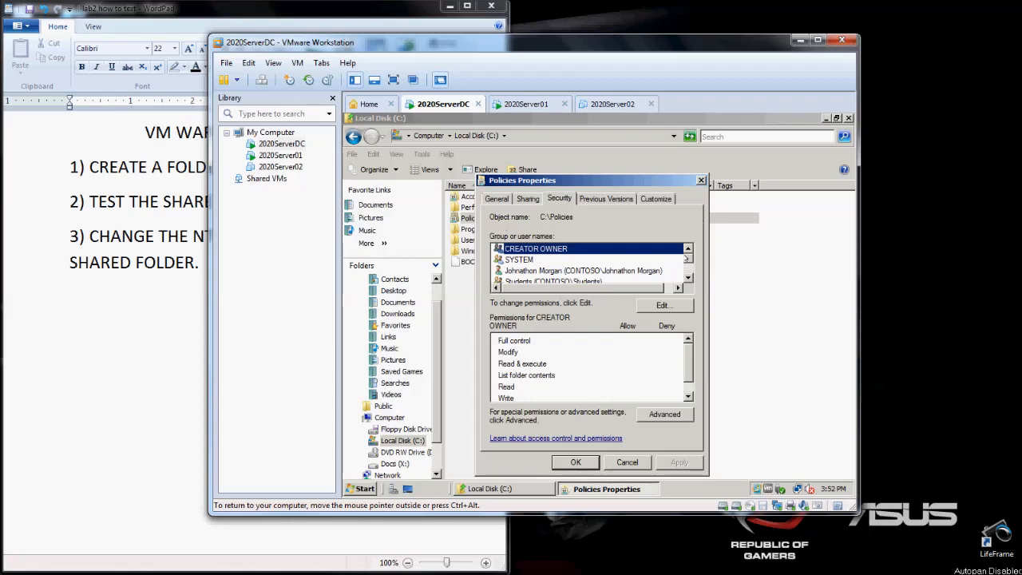
- Open the Policies folder's permissions for editing and review every permission of the Administrators group
{"action": "left_click_drag", "start_coordinate": [688, 258], "coordinate": [688, 273]}
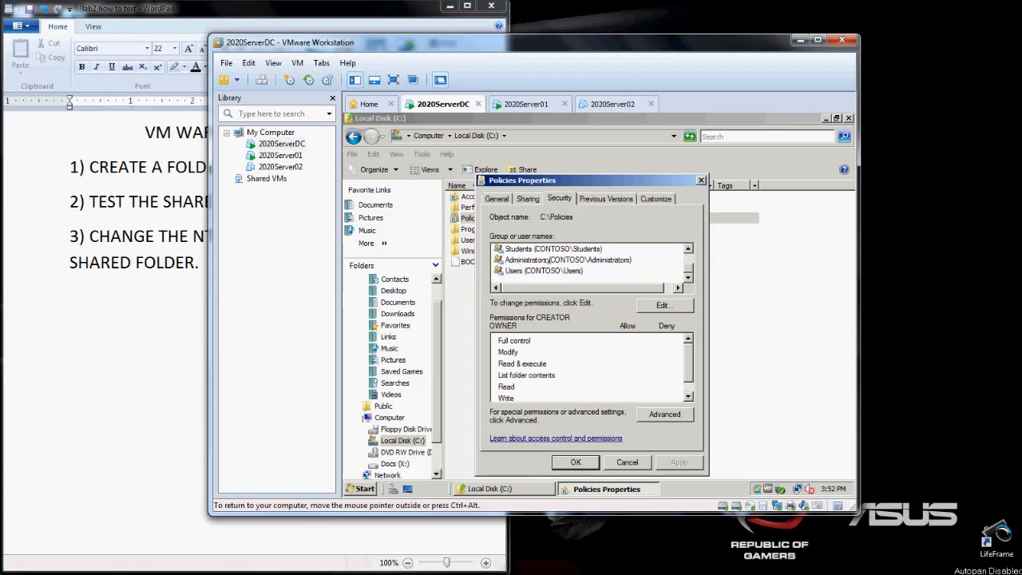
{"action": "left_click", "coordinate": [547, 260]}
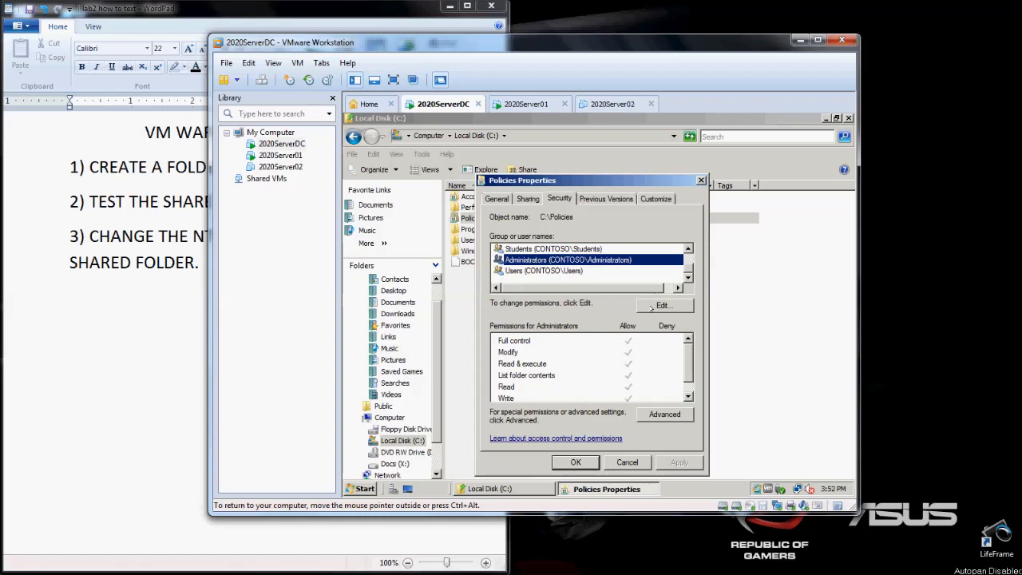
{"action": "left_click", "coordinate": [650, 306]}
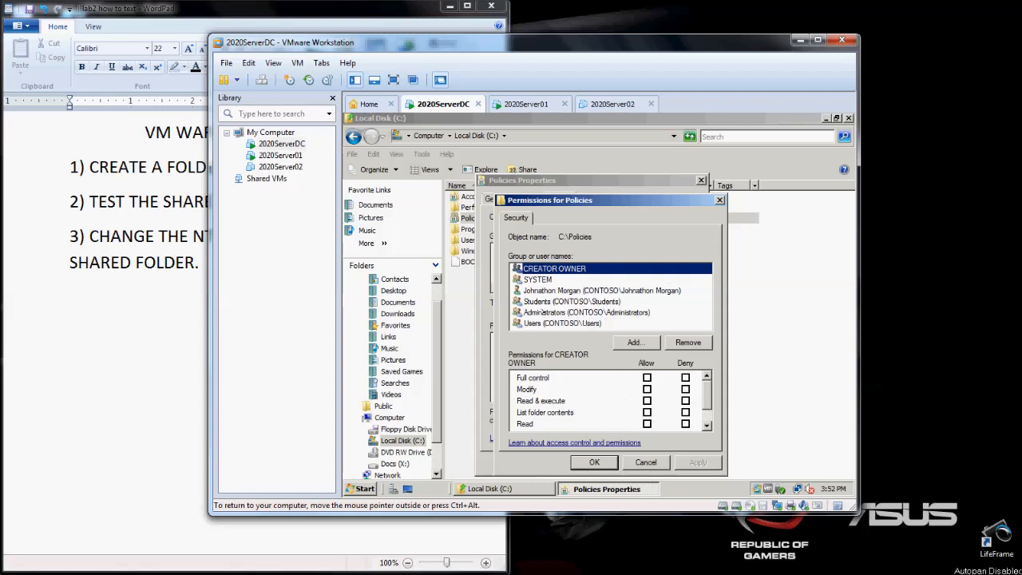
{"action": "left_click", "coordinate": [541, 312]}
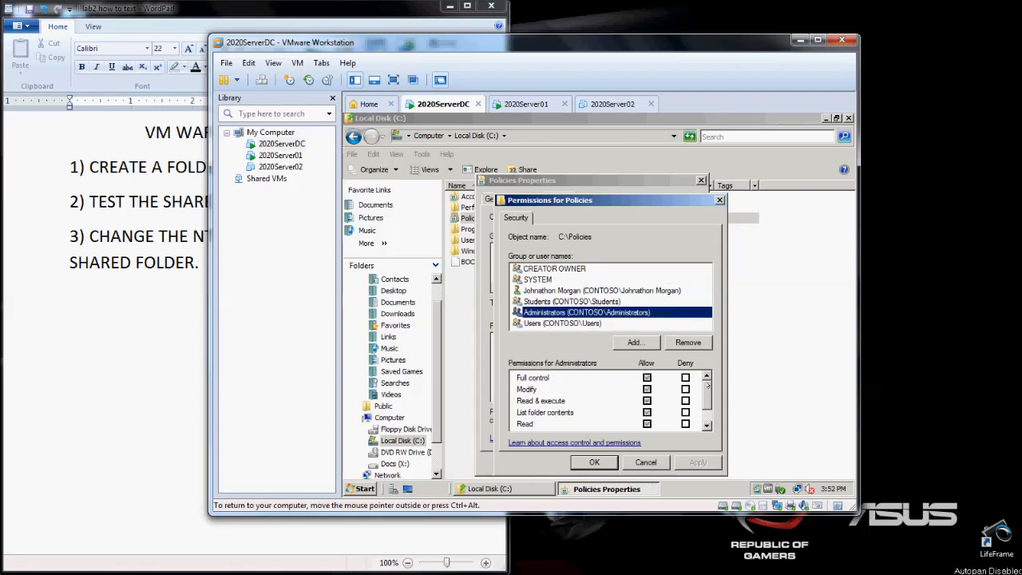
{"action": "left_click_drag", "start_coordinate": [704, 386], "coordinate": [705, 410]}
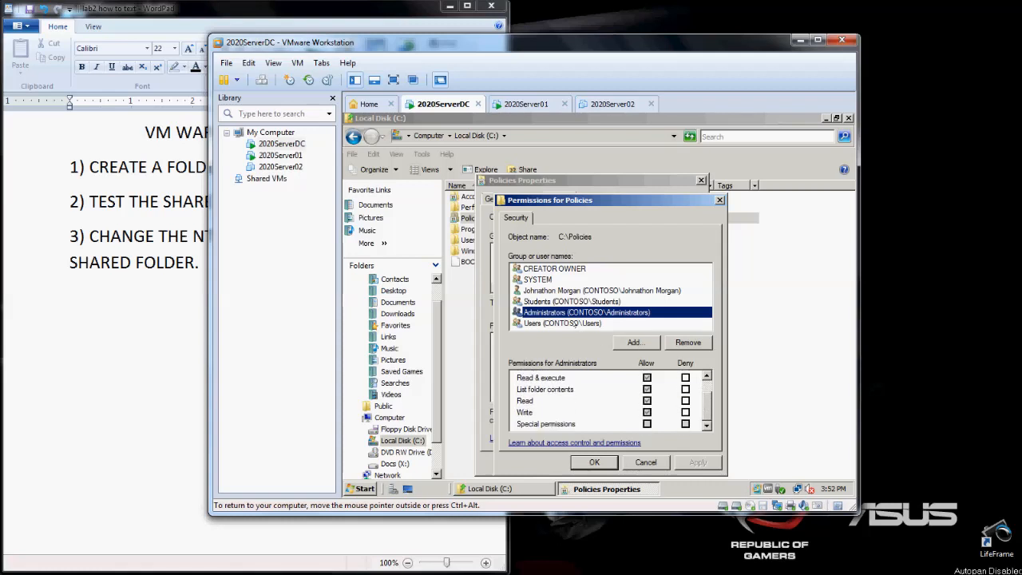
- Review the full list of allowed and denied permissions of the Users group on the Policies folder
{"action": "left_click", "coordinate": [574, 324]}
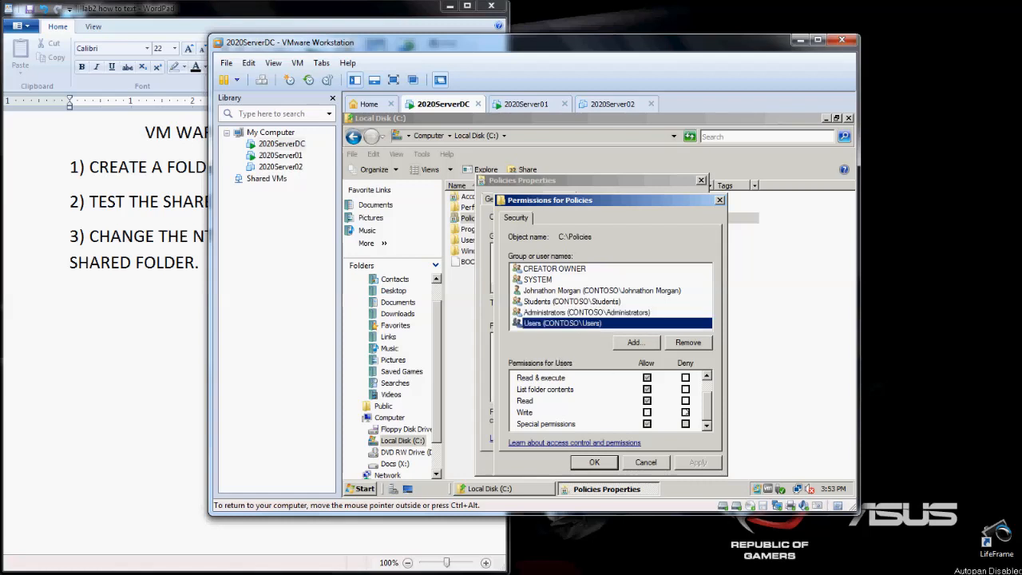
{"action": "left_click_drag", "start_coordinate": [703, 409], "coordinate": [706, 386]}
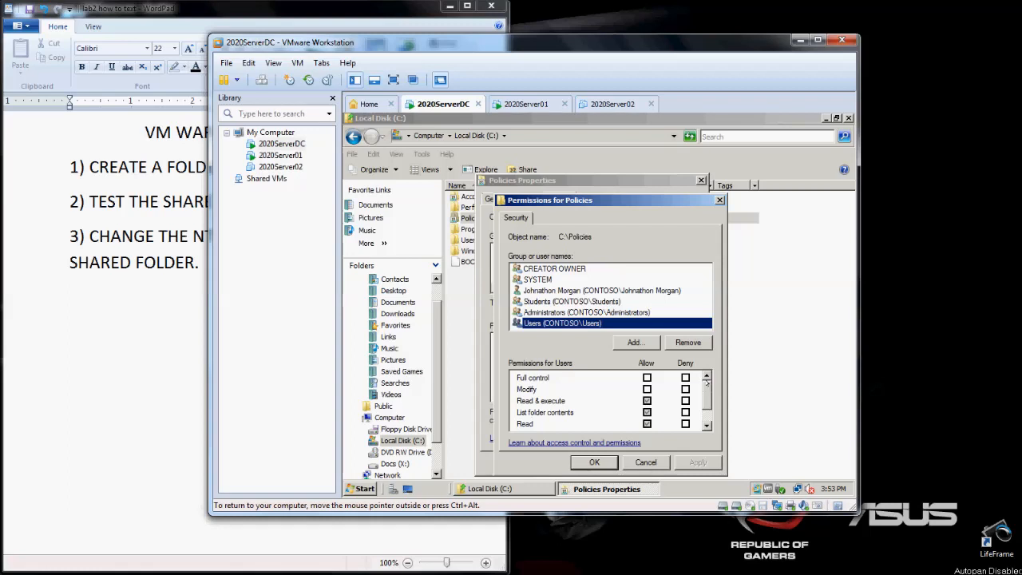
{"action": "mouse_move", "coordinate": [707, 383]}
{"action": "left_mouse_down"}
{"action": "mouse_move", "coordinate": [705, 396]}
{"action": "mouse_move", "coordinate": [706, 378]}
{"action": "left_mouse_up"}
{"action": "scroll", "coordinate": [704, 391], "scroll_direction": "down", "scroll_amount": 1}
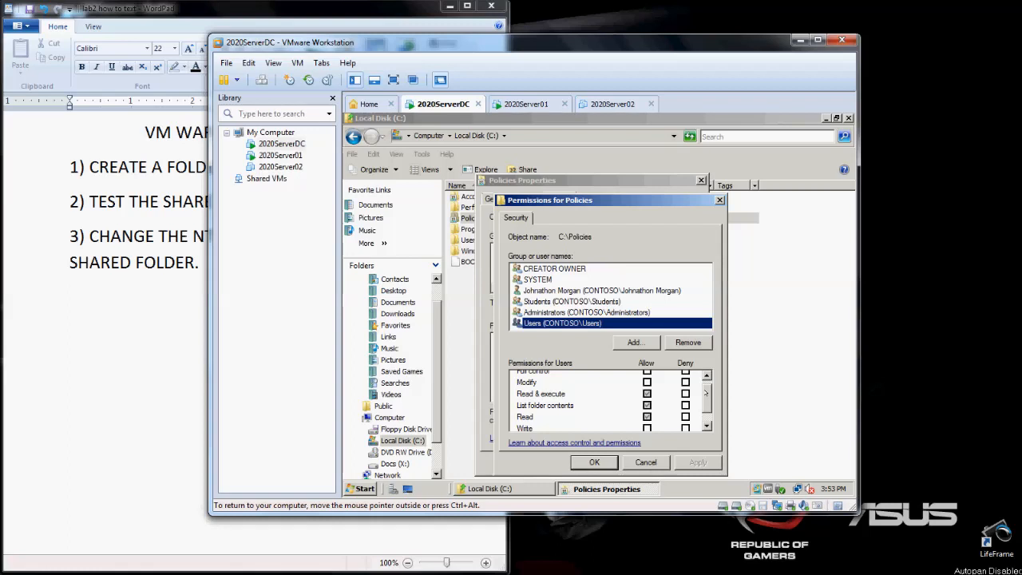
{"action": "scroll", "coordinate": [706, 392], "scroll_direction": "down", "scroll_amount": 1}
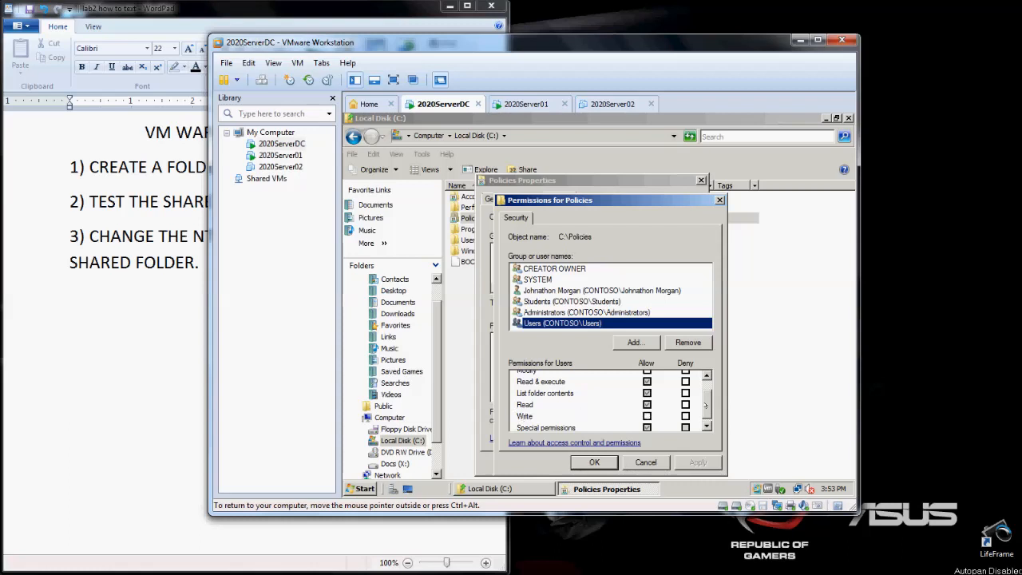
{"action": "scroll", "coordinate": [706, 406], "scroll_direction": "down", "scroll_amount": 1}
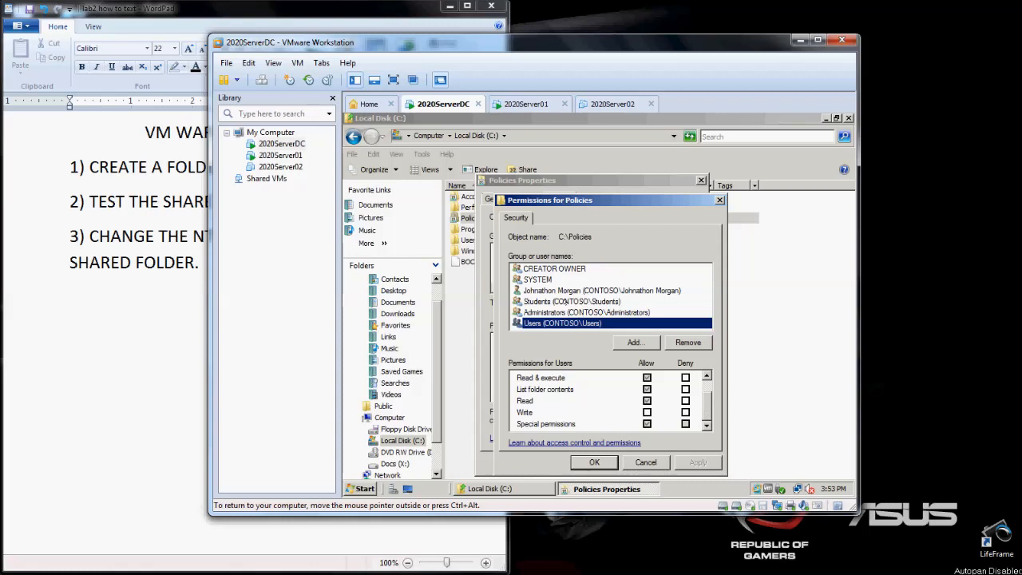
- Review the Students group's permissions from Full control to Special permissions, and close the permissions and properties dialogs with OK
{"action": "left_click", "coordinate": [568, 302]}
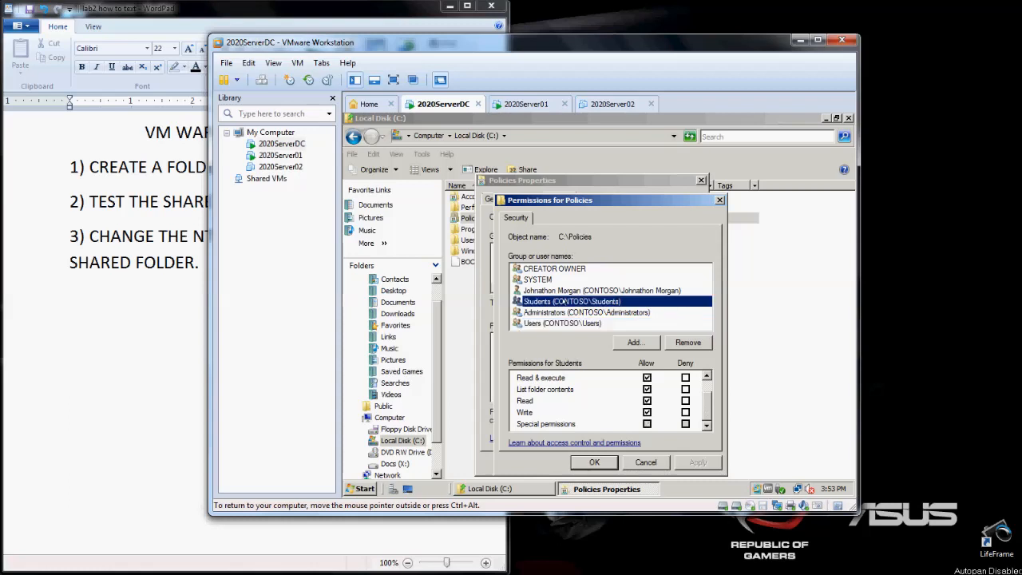
{"action": "scroll", "coordinate": [704, 409], "scroll_direction": "up", "scroll_amount": 1}
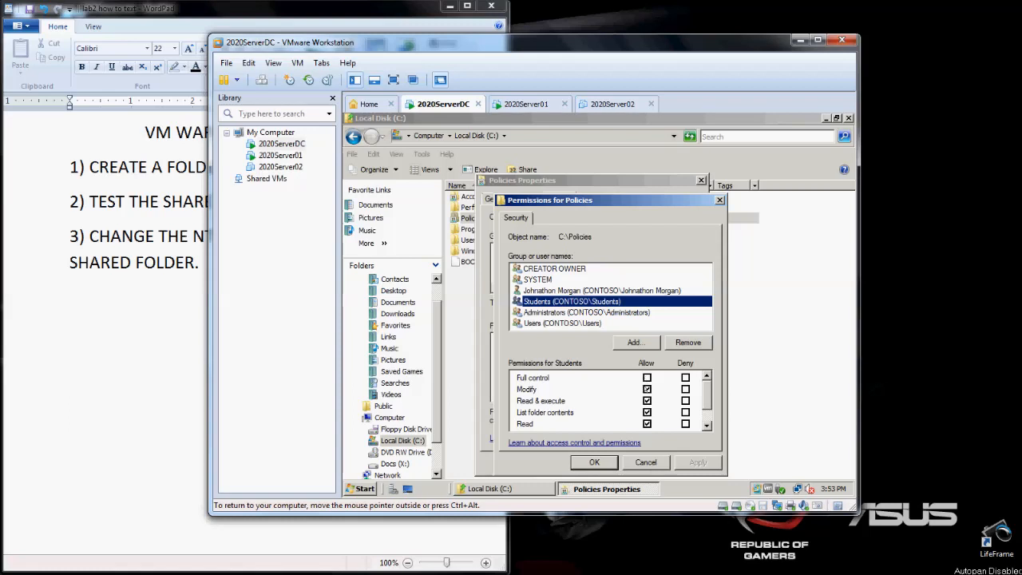
{"action": "left_click_drag", "start_coordinate": [705, 393], "coordinate": [706, 397]}
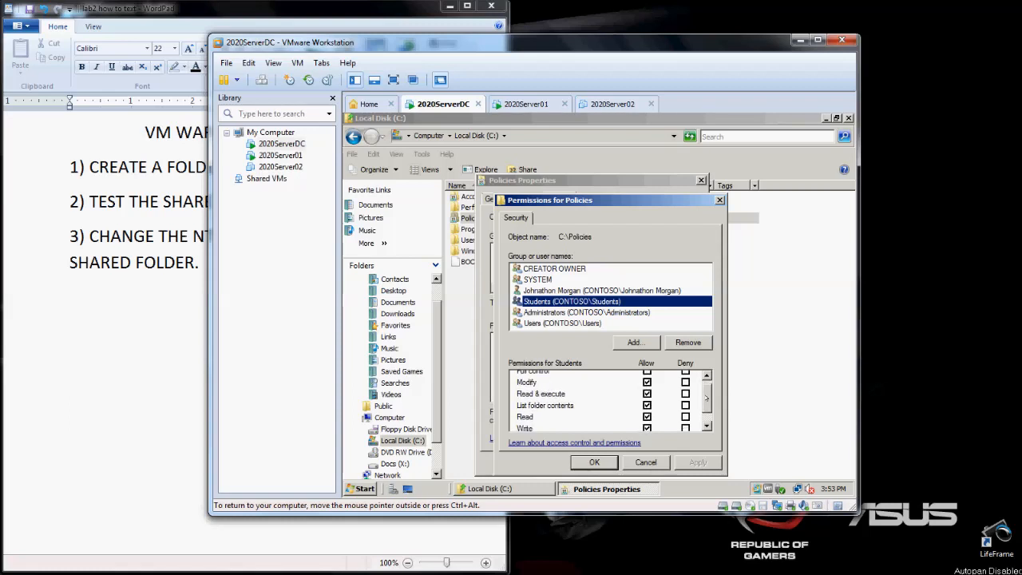
{"action": "left_click", "coordinate": [523, 383]}
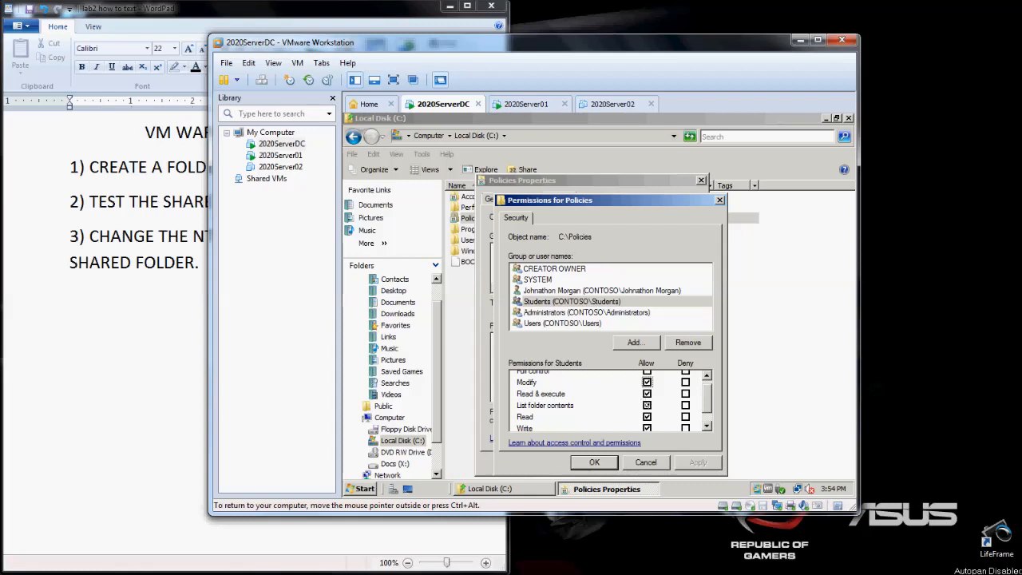
{"action": "left_click_drag", "start_coordinate": [704, 403], "coordinate": [705, 411]}
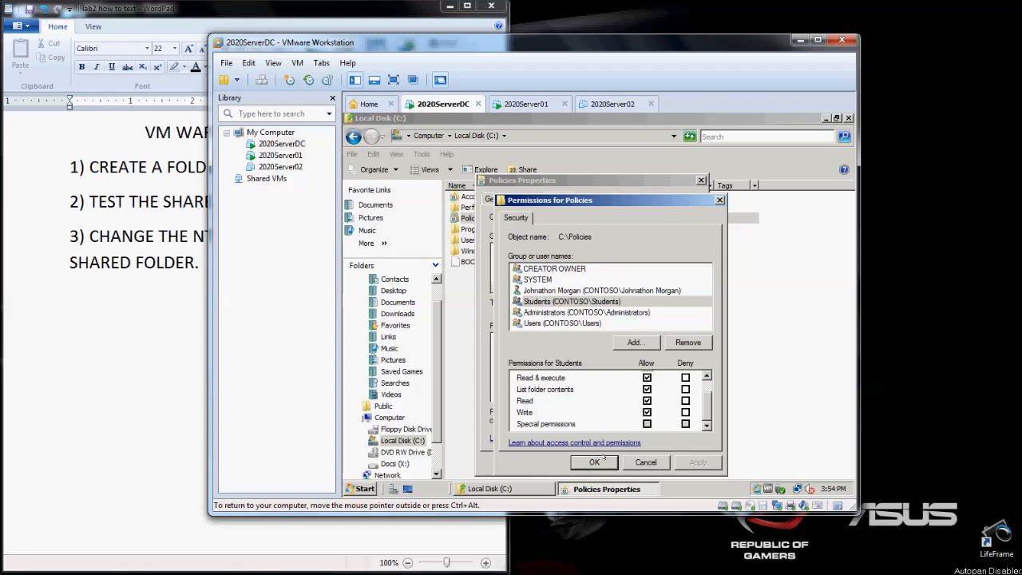
{"action": "left_click", "coordinate": [593, 461]}
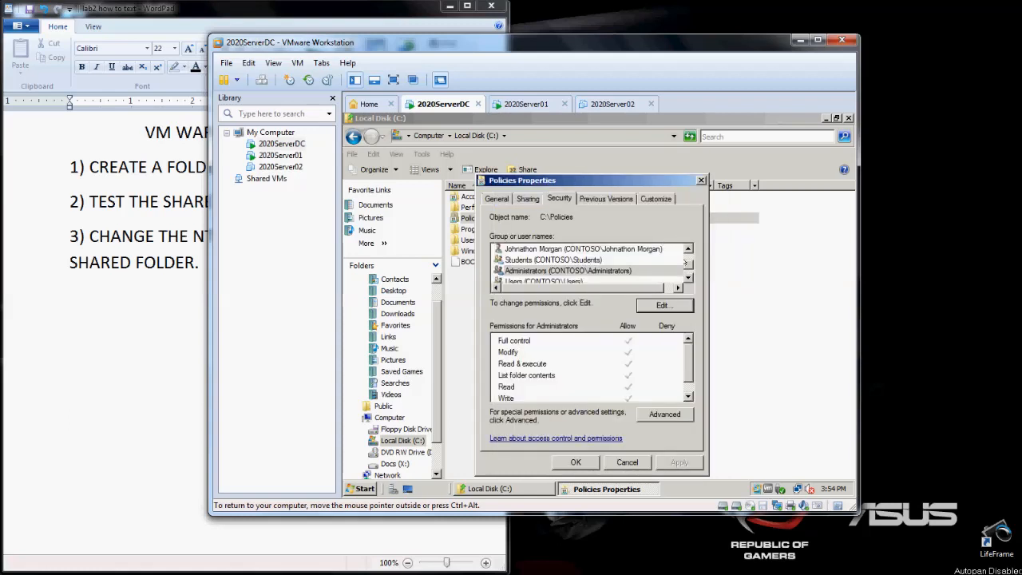
{"action": "left_click", "coordinate": [687, 277]}
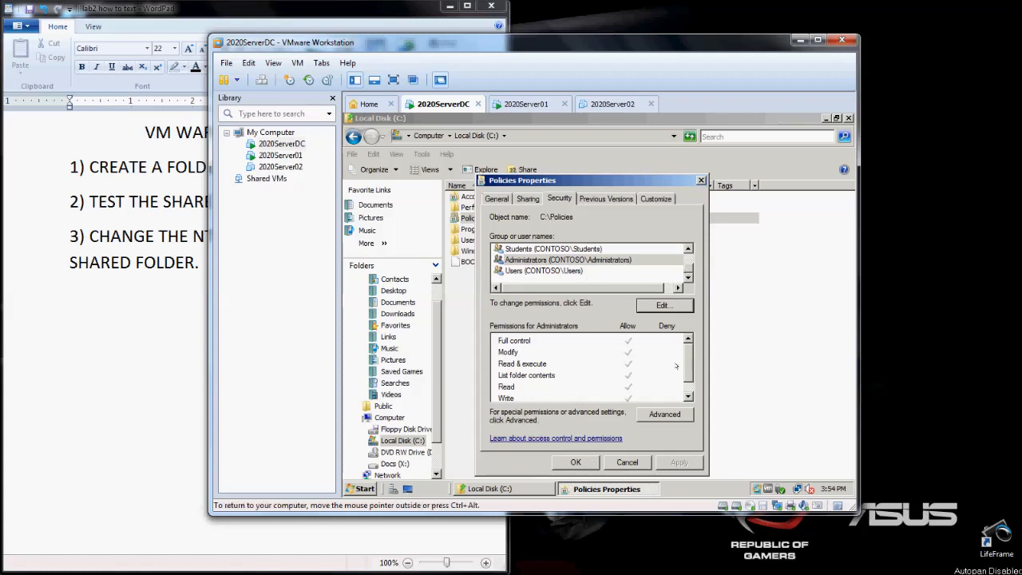
{"action": "left_click", "coordinate": [591, 462]}
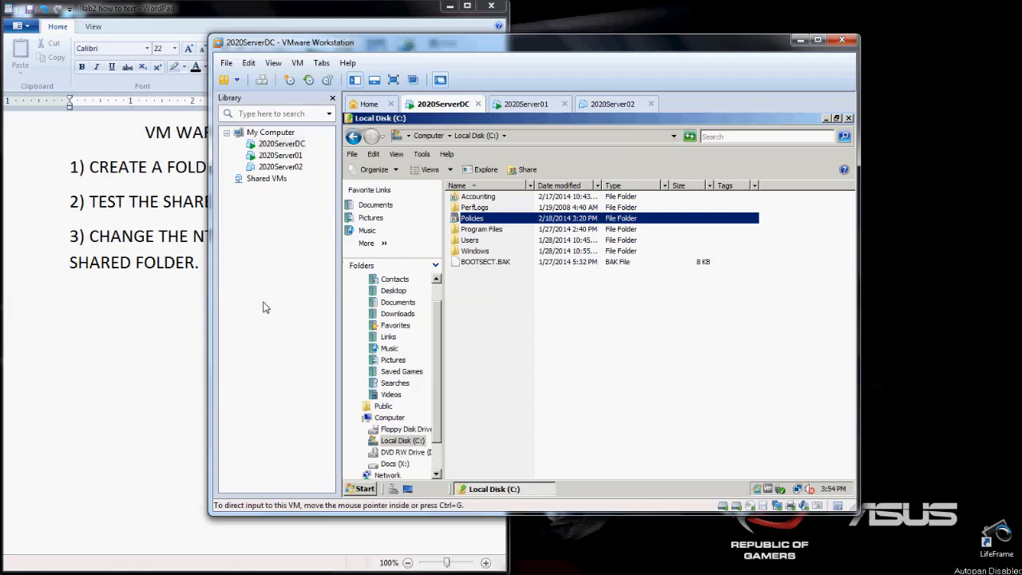
{"action": "left_click", "coordinate": [170, 310]}
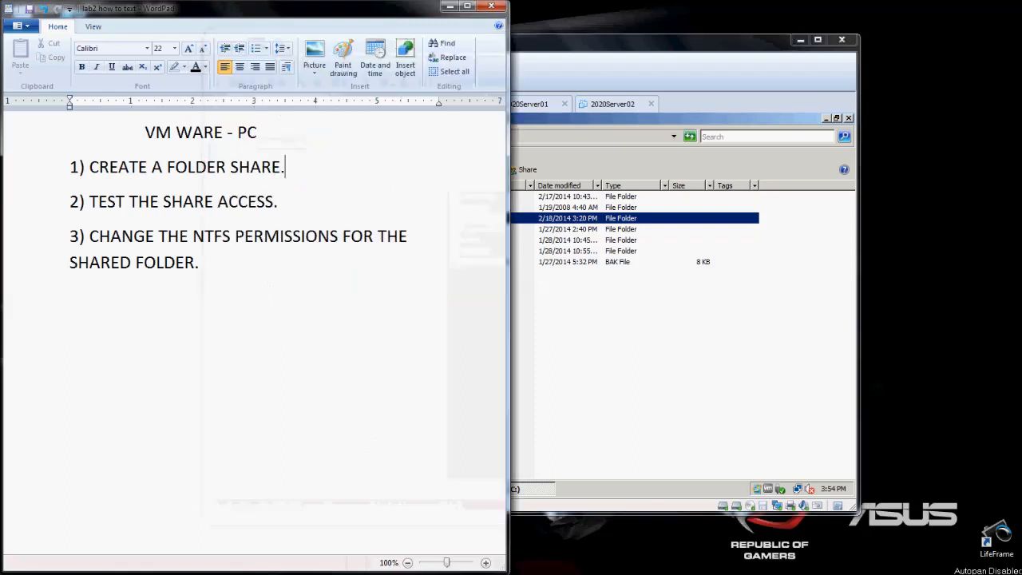
{"action": "mouse_move", "coordinate": [279, 557]}
{"action": "left_click", "coordinate": [239, 531]}
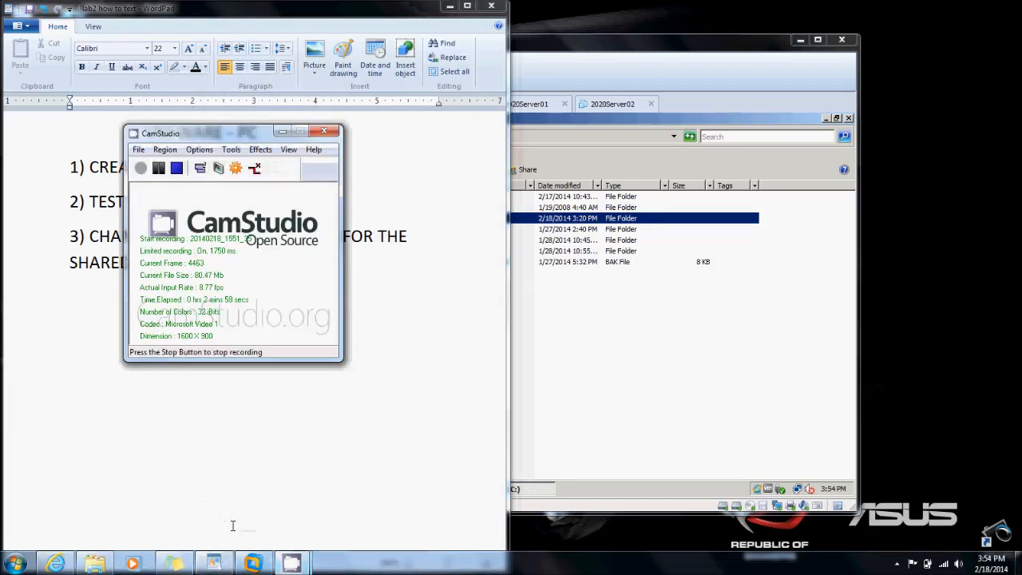